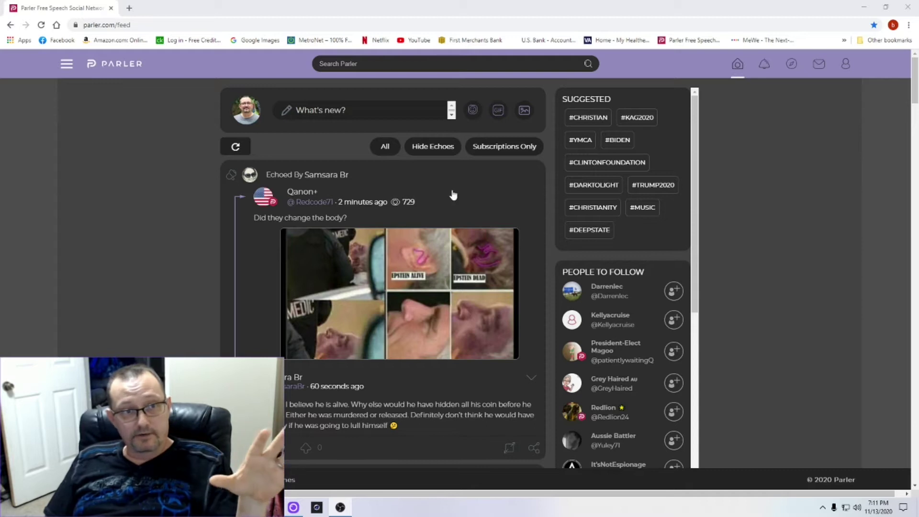
# - Switch the site's display theme to light and back to dark
pyautogui.click(67, 63)
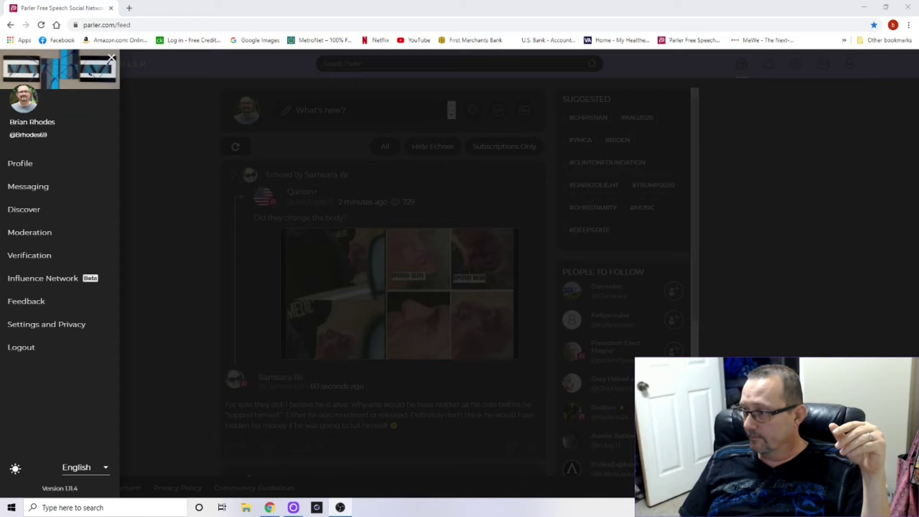
pyautogui.click(15, 471)
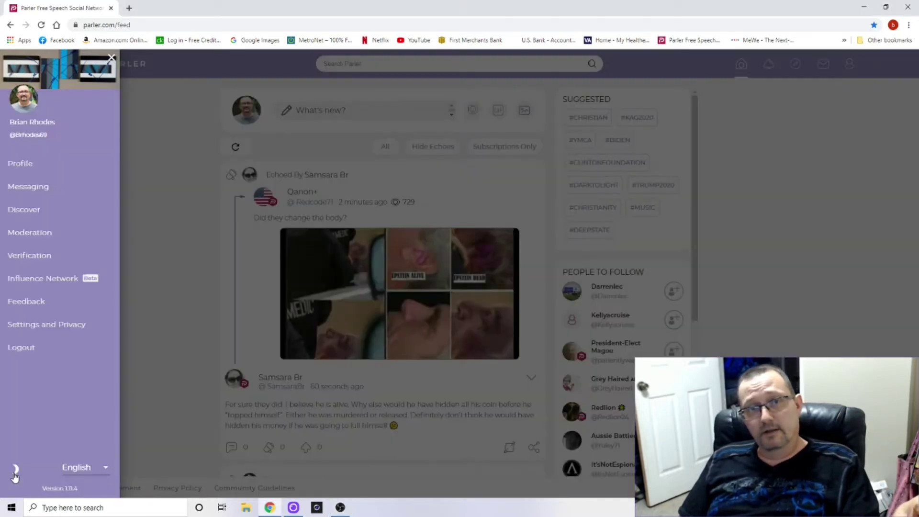
pyautogui.click(15, 472)
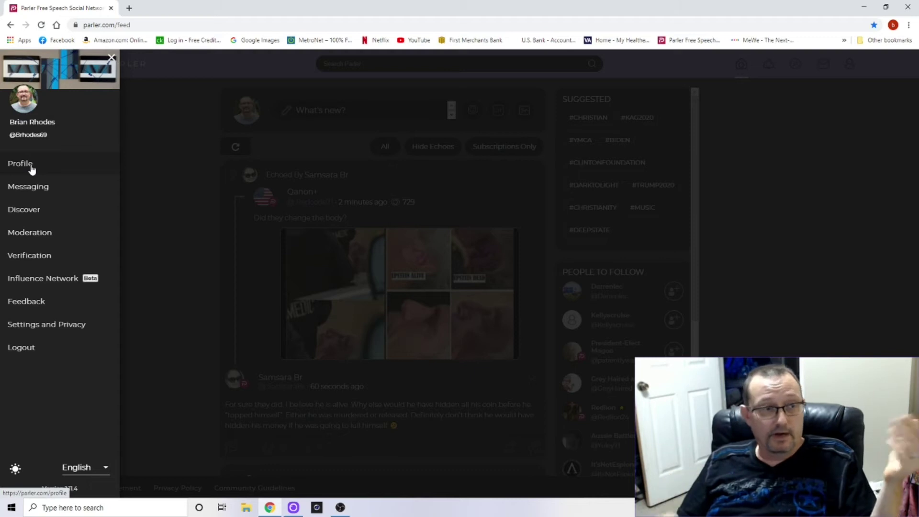
pyautogui.click(112, 59)
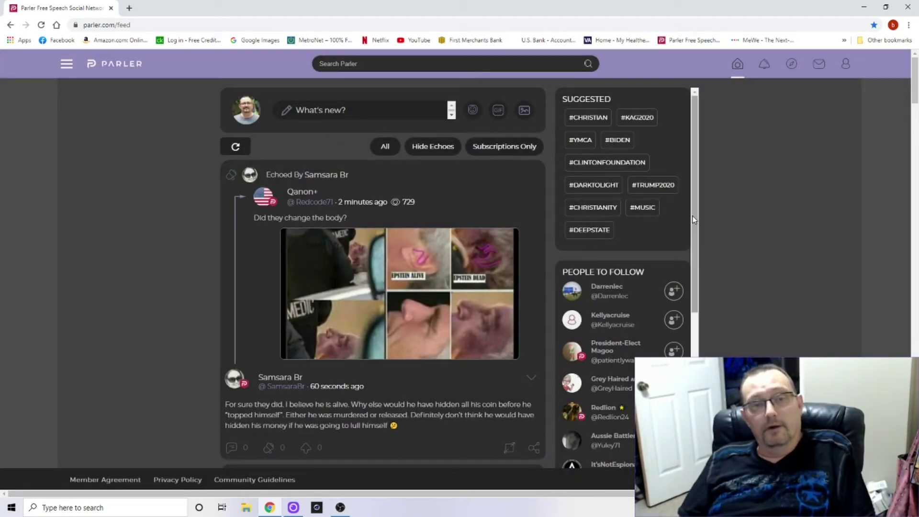
# - View the account's own profile page and return to the home feed
pyautogui.click(360, 111)
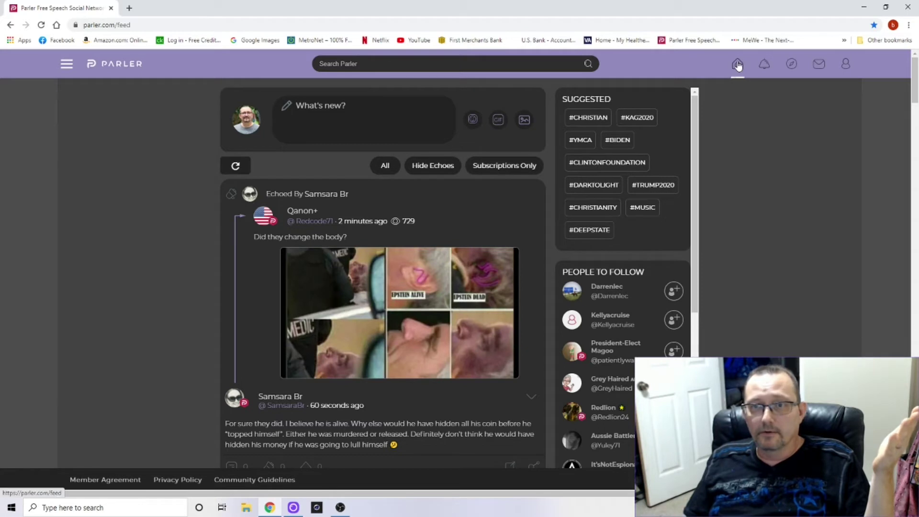
pyautogui.click(844, 65)
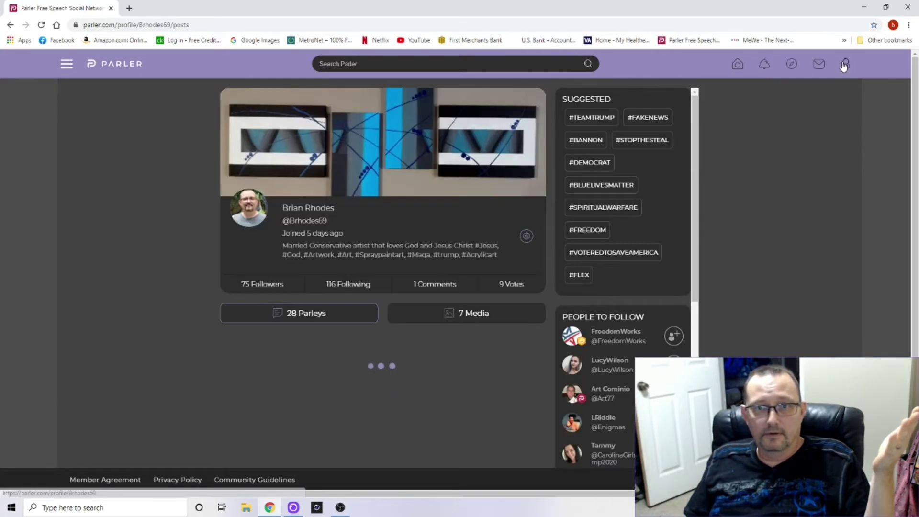
pyautogui.click(738, 65)
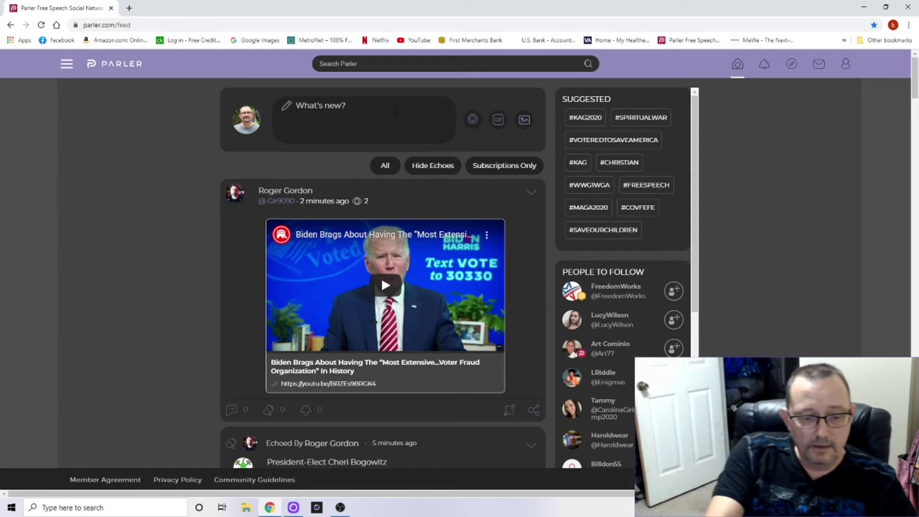
# - Draft a new post on the home feed reading "hey whats up peeps"
pyautogui.write('hey whats')
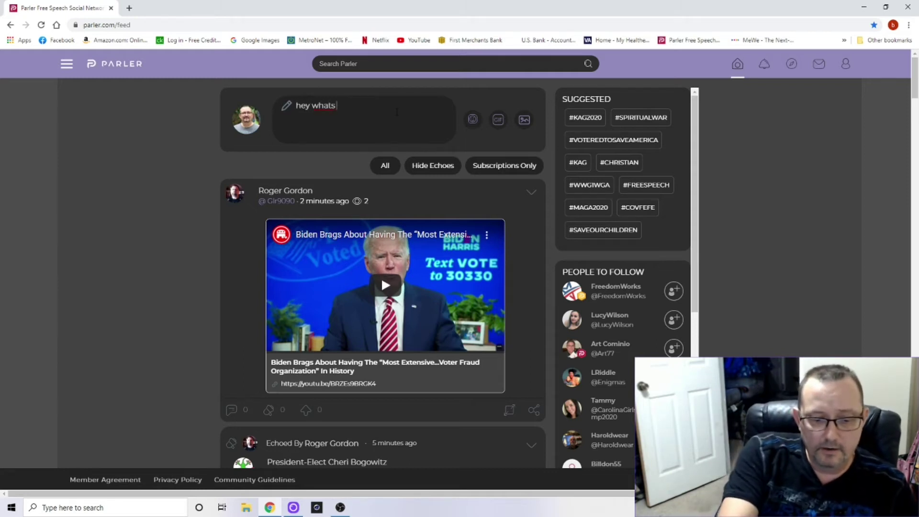
pyautogui.write(' up peeps')
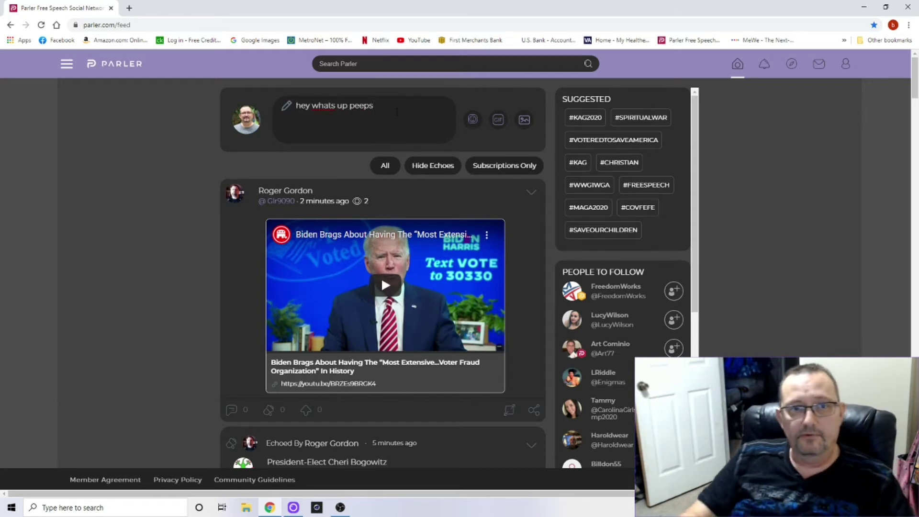
pyautogui.click(434, 141)
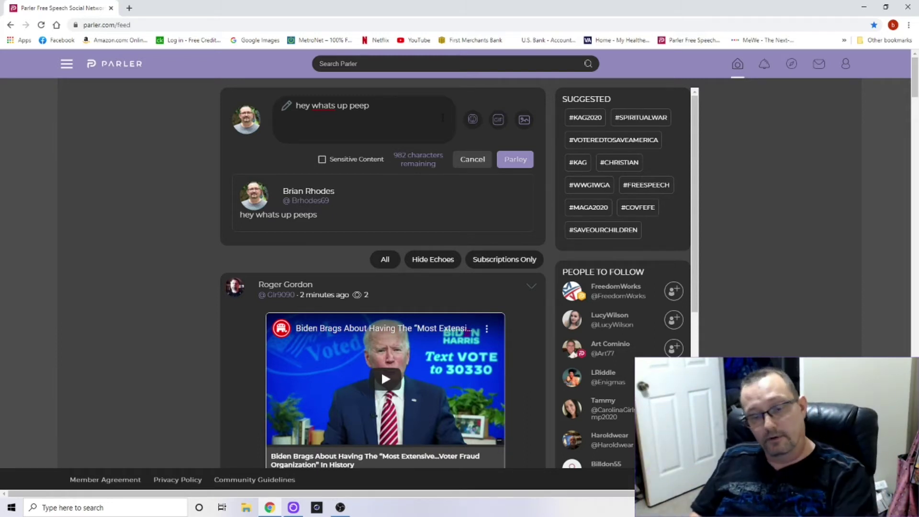
# - Erase the entire text of the unpublished draft post
pyautogui.press('BackSpace')
pyautogui.press('BackSpace')
pyautogui.press('BackSpace')
pyautogui.press('BackSpace')
pyautogui.press('BackSpace')
pyautogui.press('BackSpace')
pyautogui.press('BackSpace')
pyautogui.press('BackSpace')
pyautogui.press('BackSpace')
pyautogui.press('BackSpace')
pyautogui.press('BackSpace')
pyautogui.press('BackSpace')
pyautogui.press('BackSpace')
pyautogui.press('BackSpace')
pyautogui.press('BackSpace')
pyautogui.press('BackSpace')
pyautogui.press('BackSpace')
pyautogui.press('BackSpace')
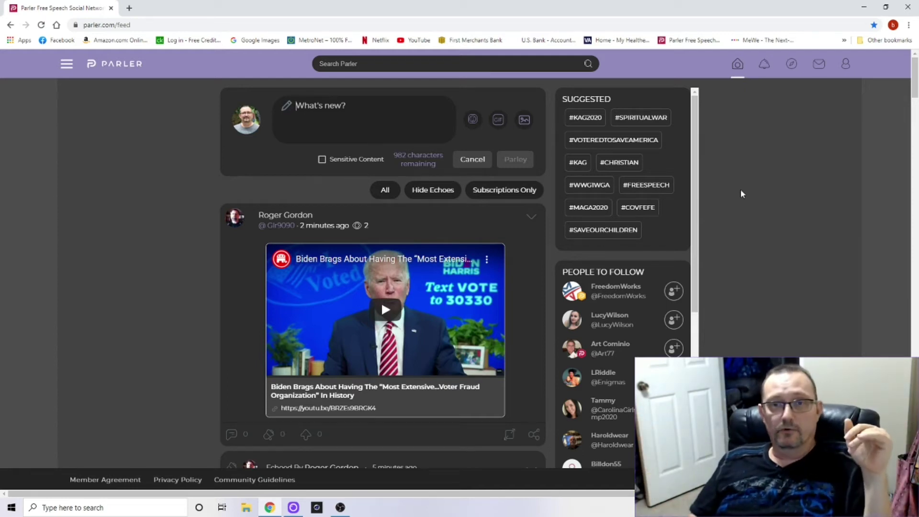
# - Open the account's own profile page and look through its posts, vote counts and profile statistics
pyautogui.click(850, 71)
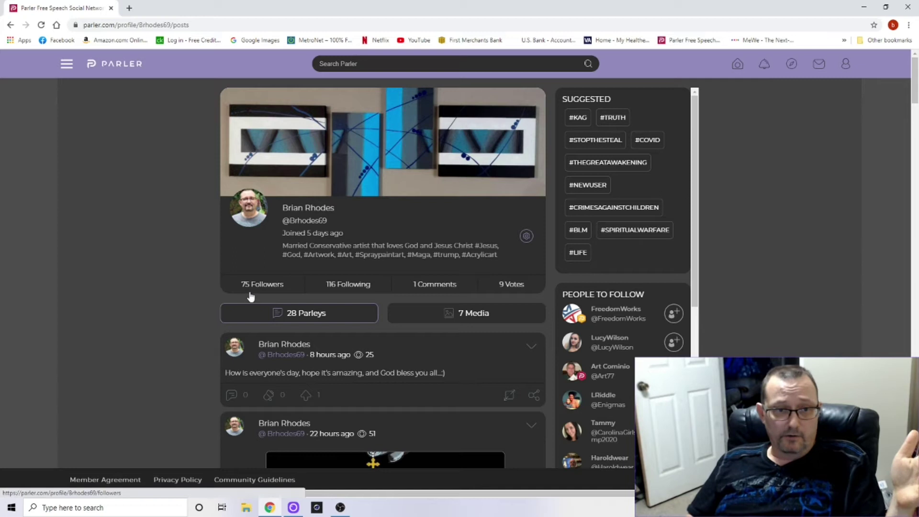
pyautogui.scroll(-5, 390, 314)
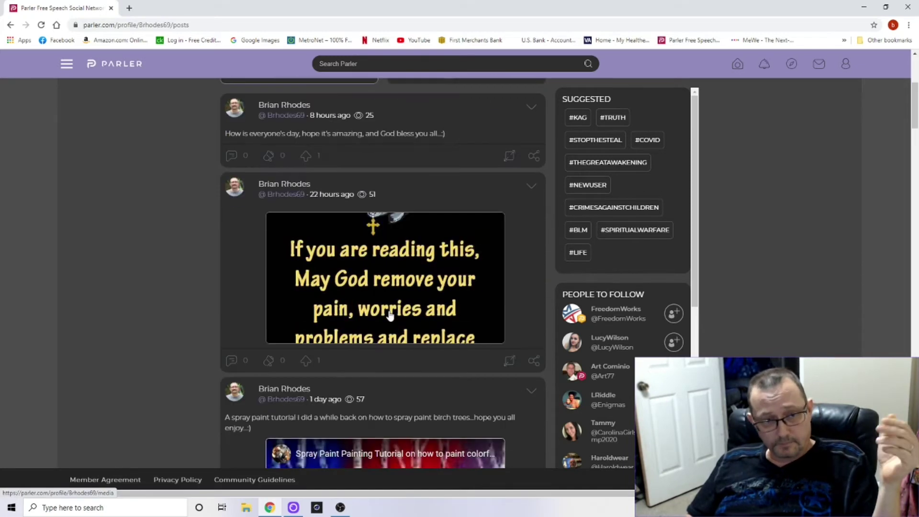
pyautogui.scroll(-2, 463, 299)
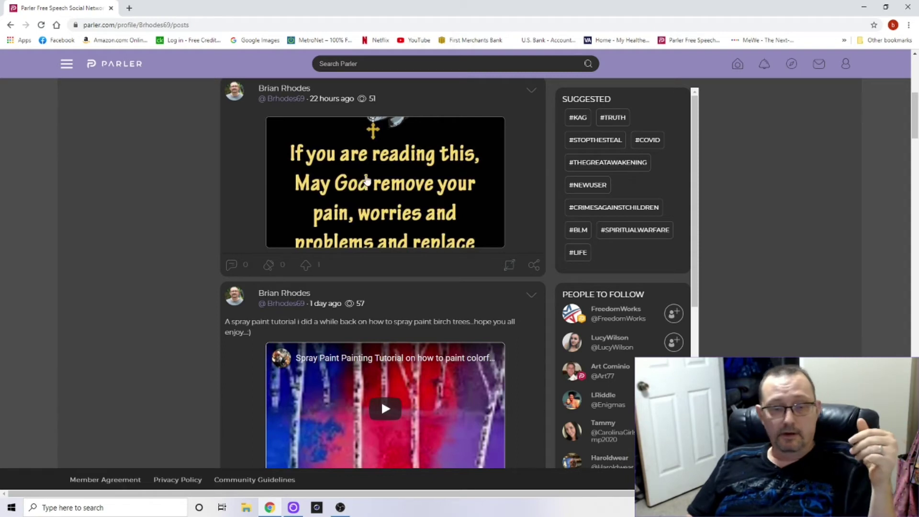
pyautogui.scroll(-3, 361, 184)
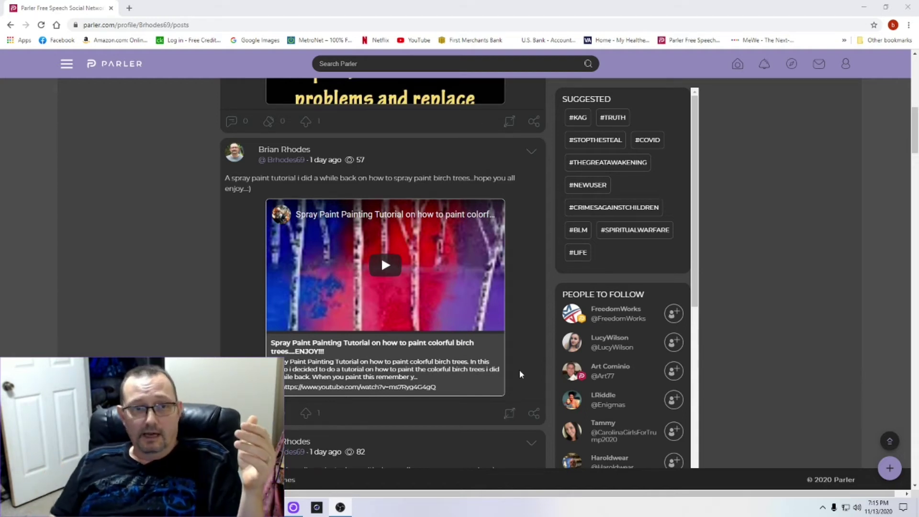
pyautogui.scroll(-8, 521, 317)
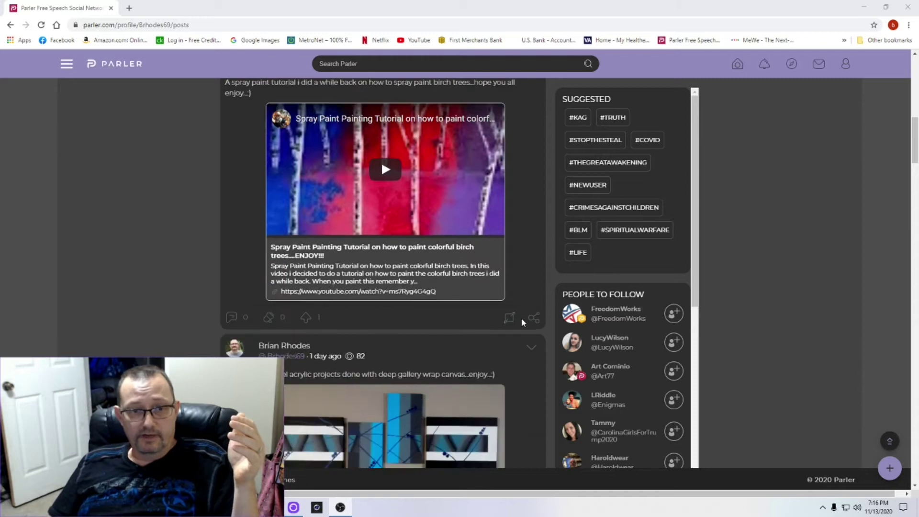
pyautogui.scroll(-9, 522, 321)
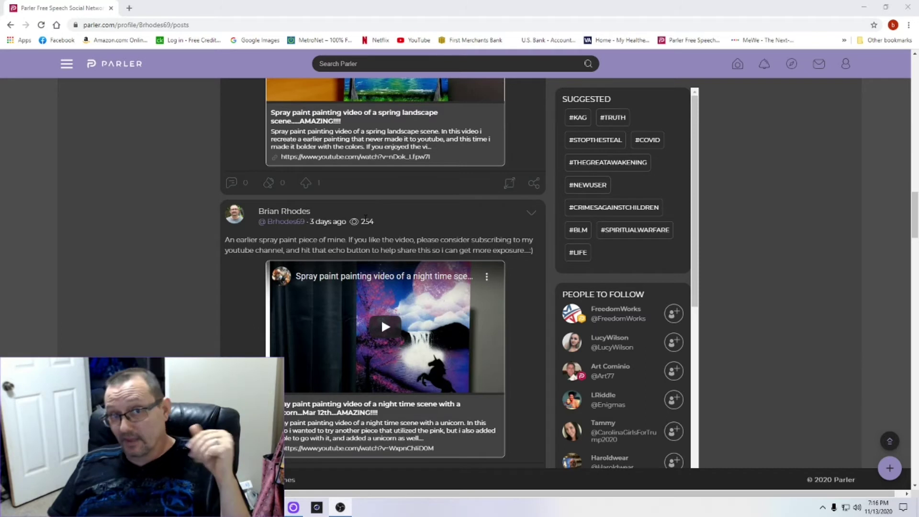
pyautogui.scroll(5, 366, 217)
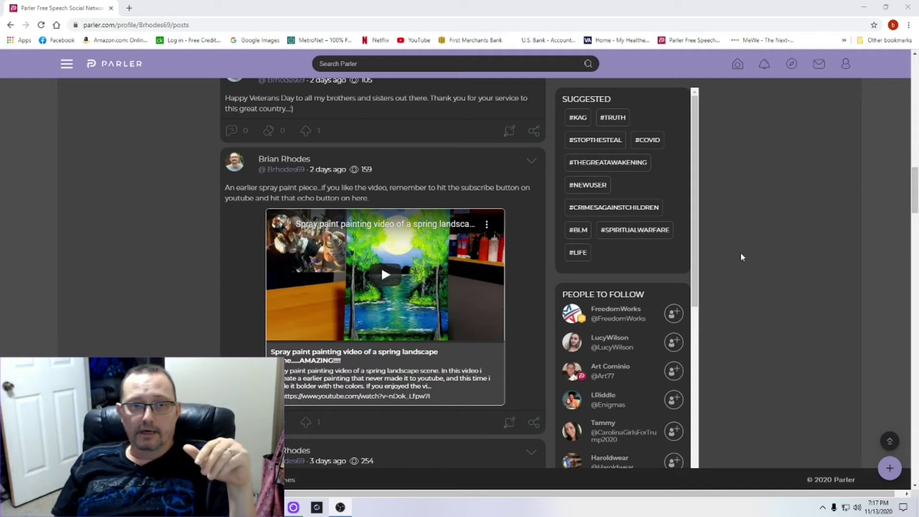
pyautogui.scroll(4, 741, 257)
pyautogui.scroll(1, 741, 257)
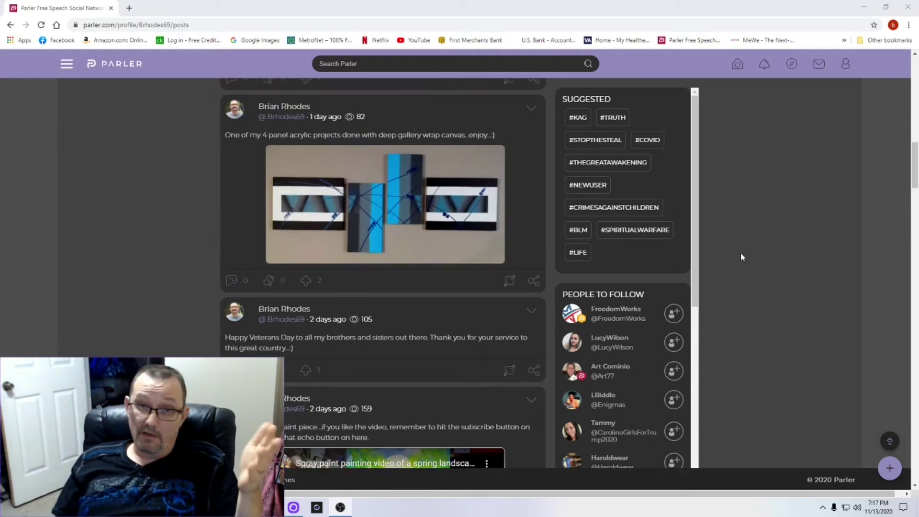
pyautogui.scroll(3, 741, 258)
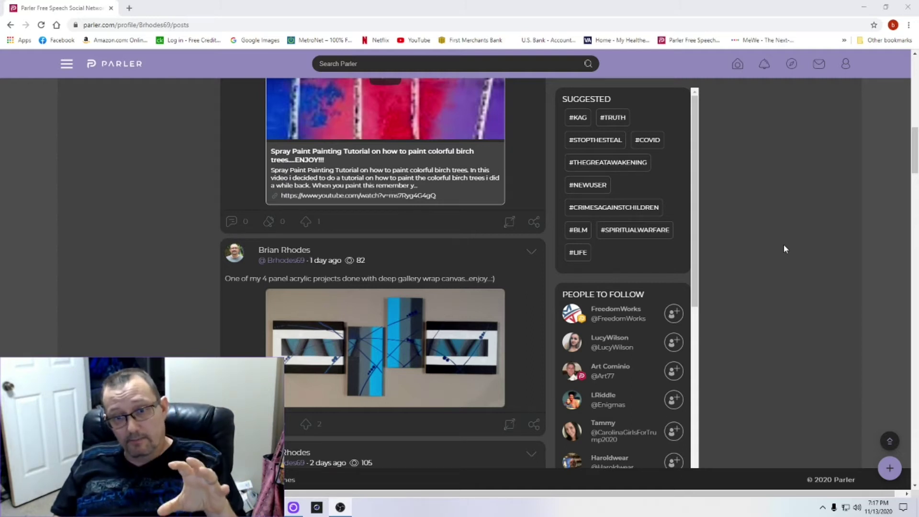
pyautogui.scroll(5, 784, 244)
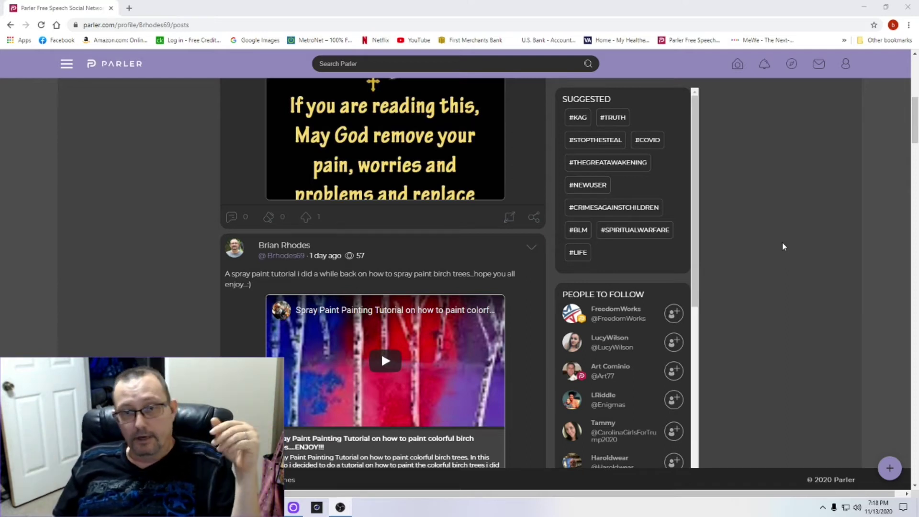
pyautogui.scroll(7, 783, 242)
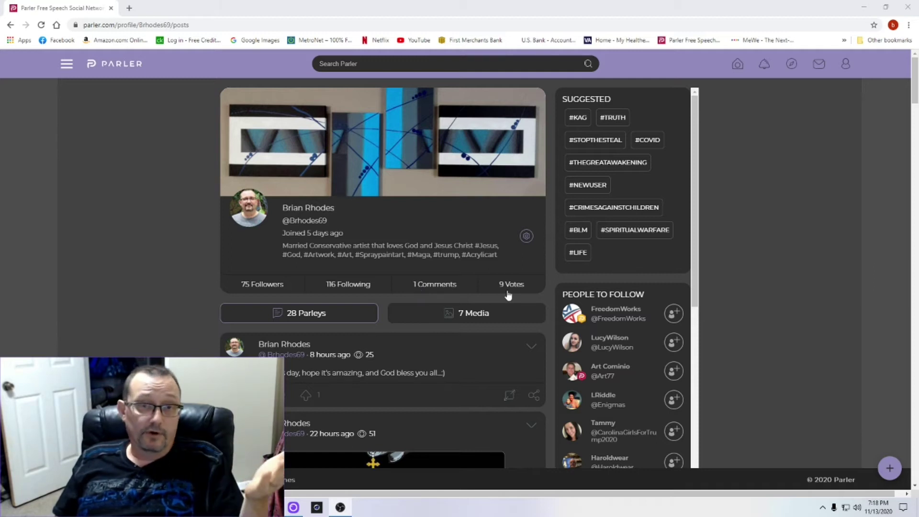
# - Find the "If you are reading this" image post on the profile and open its share options
pyautogui.scroll(-6, 508, 294)
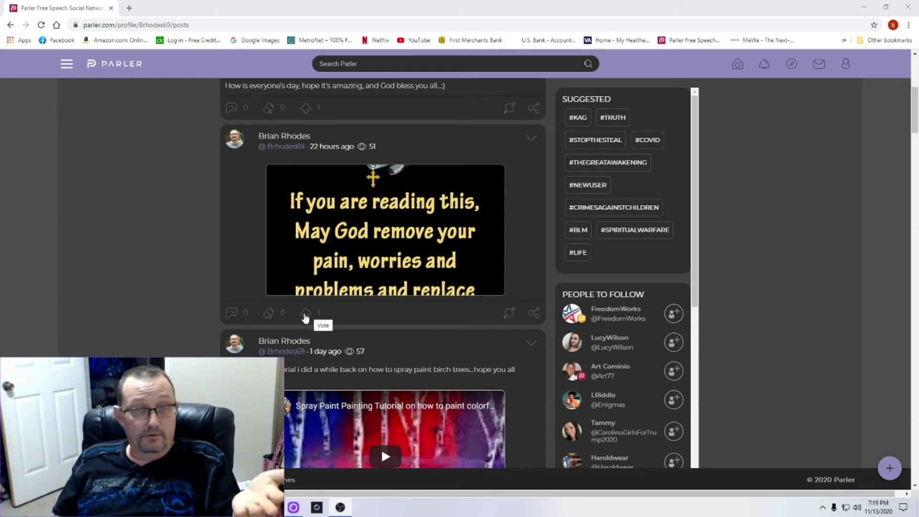
pyautogui.click(533, 315)
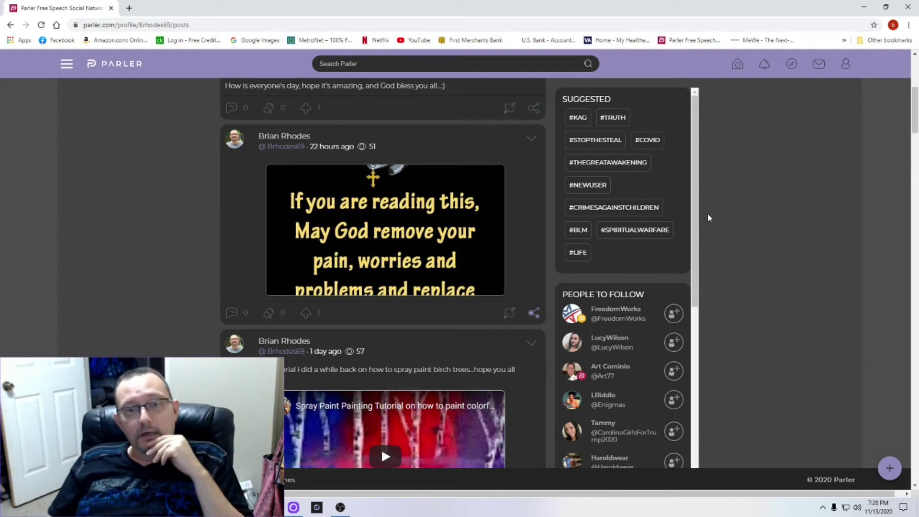
# - Search the site for the hashtag #maga
pyautogui.scroll(6, 479, 267)
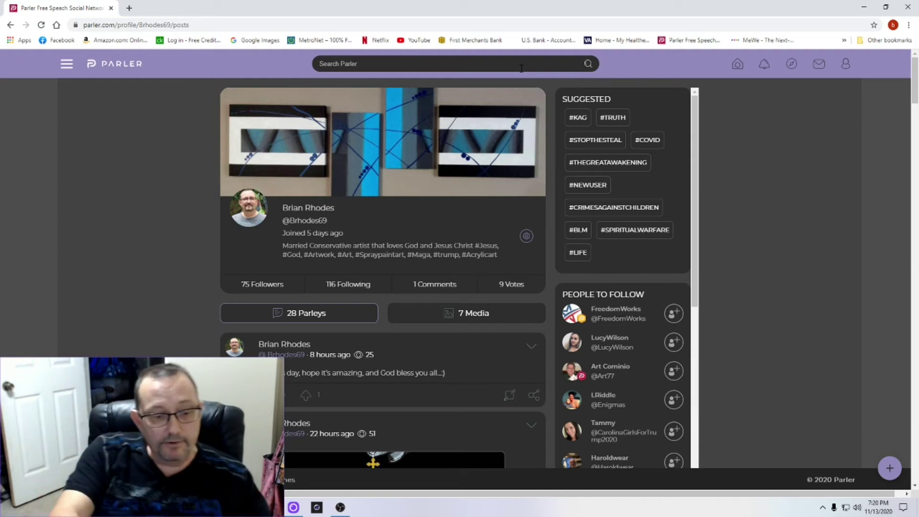
pyautogui.write('#maga')
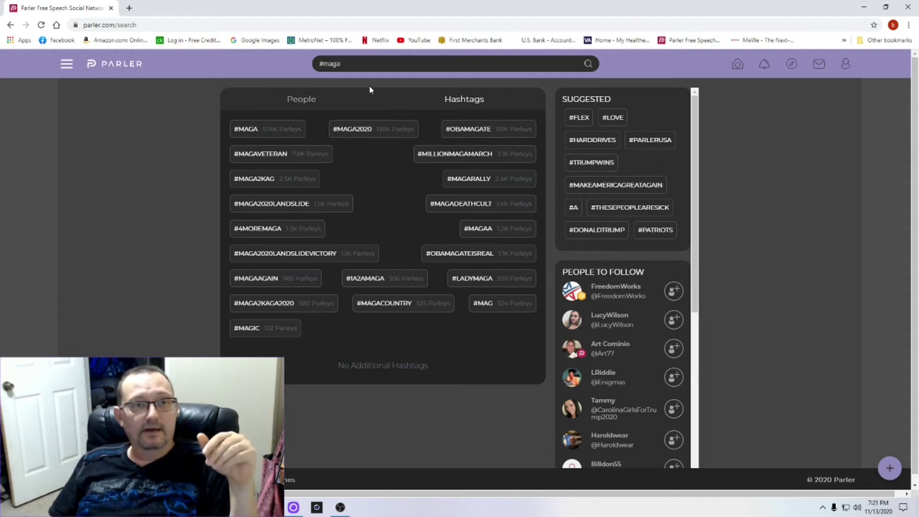
# - Return to the home feed and filter it by Subscriptions Only, All and finally Hide Echoes
pyautogui.click(736, 66)
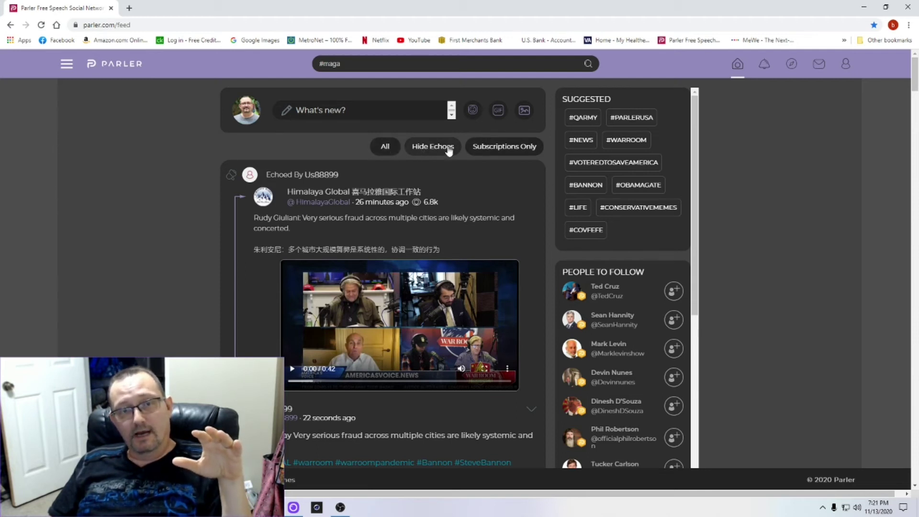
pyautogui.click(485, 154)
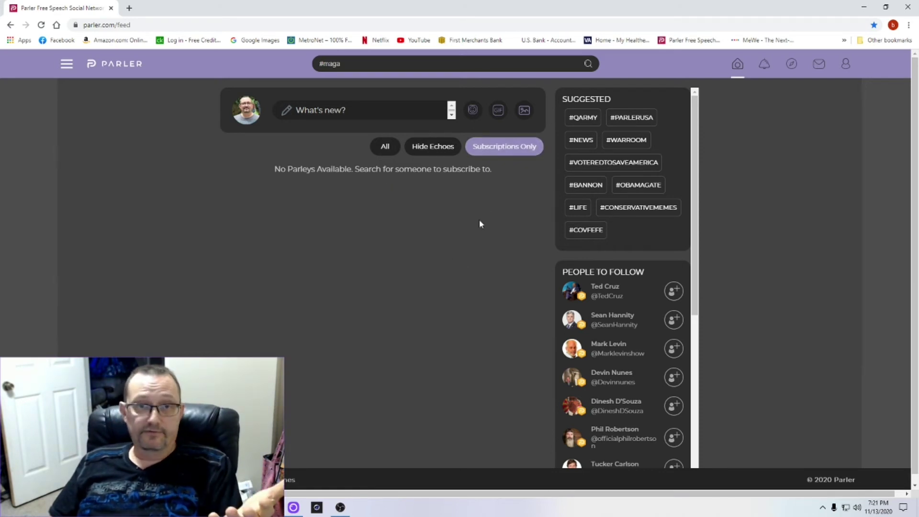
pyautogui.click(378, 148)
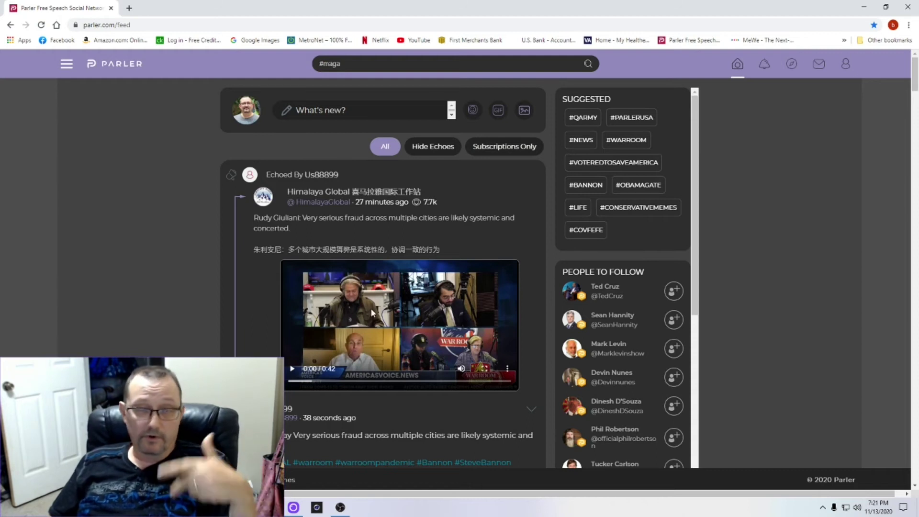
pyautogui.click(439, 148)
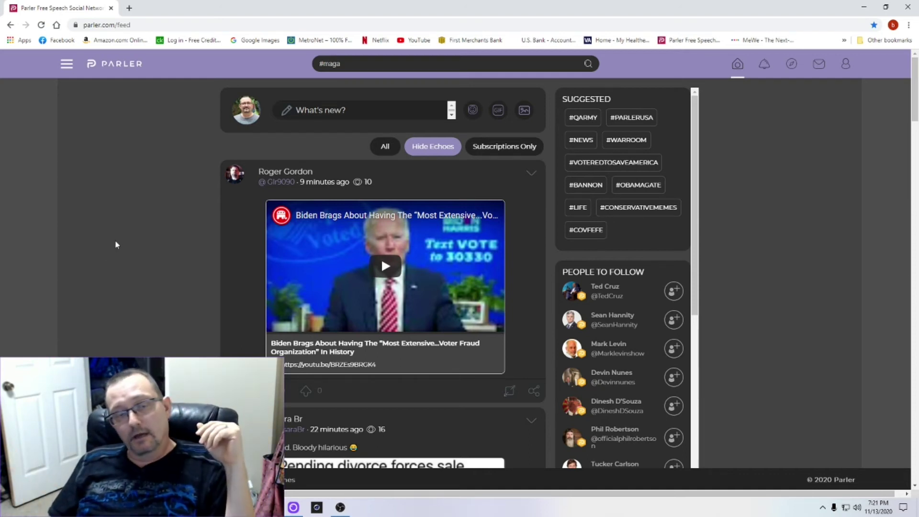
# - Look through the feed's posts with echoes hidden and the list of suggested people to follow
pyautogui.scroll(-15, 120, 242)
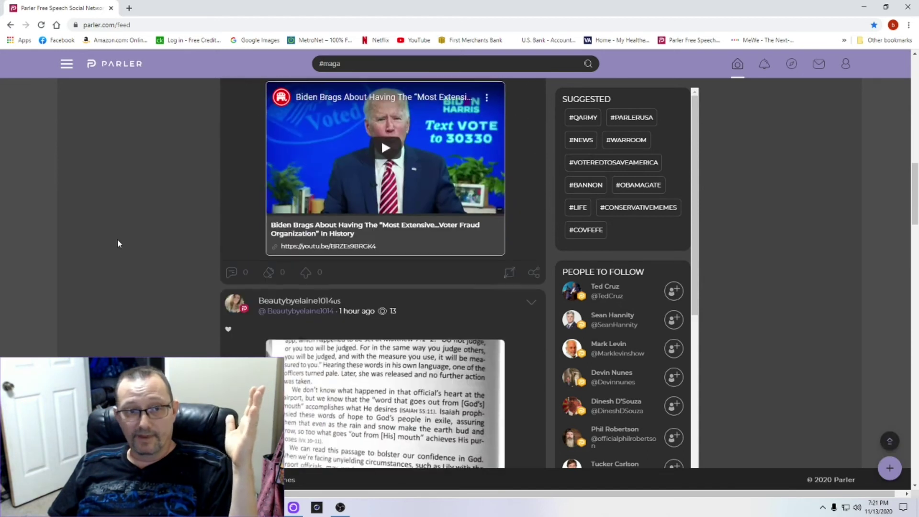
pyautogui.scroll(-12, 119, 244)
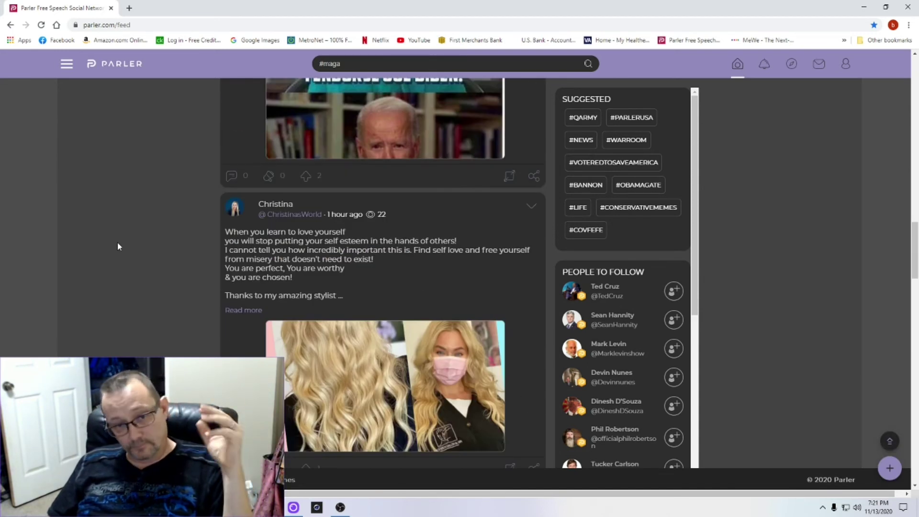
pyautogui.scroll(-15, 116, 242)
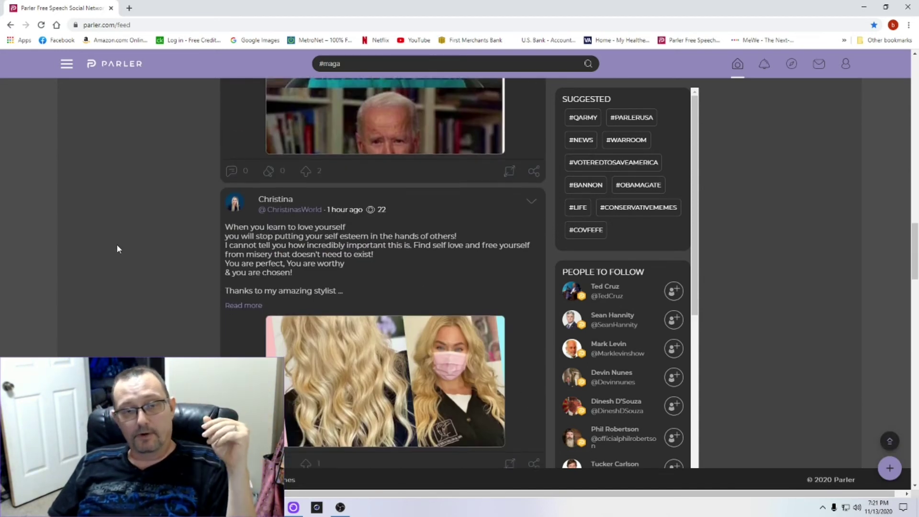
pyautogui.scroll(20, 119, 241)
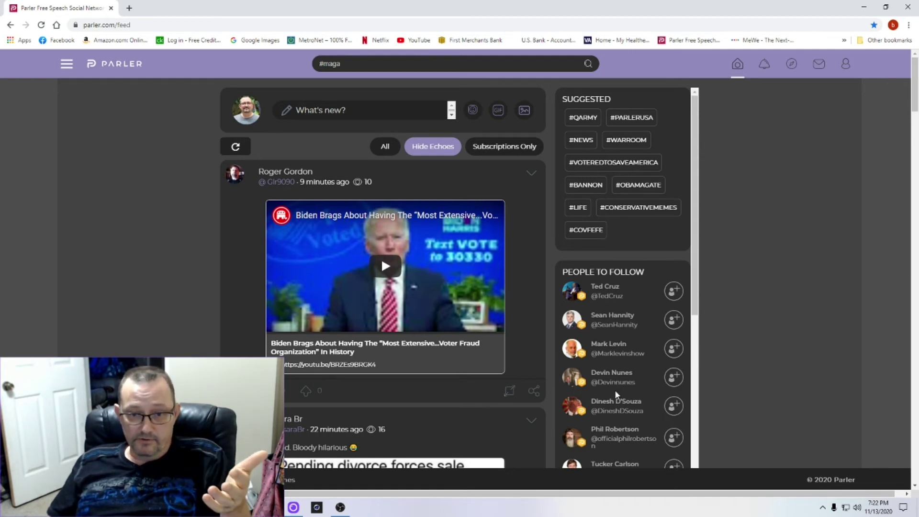
pyautogui.scroll(-1, 616, 394)
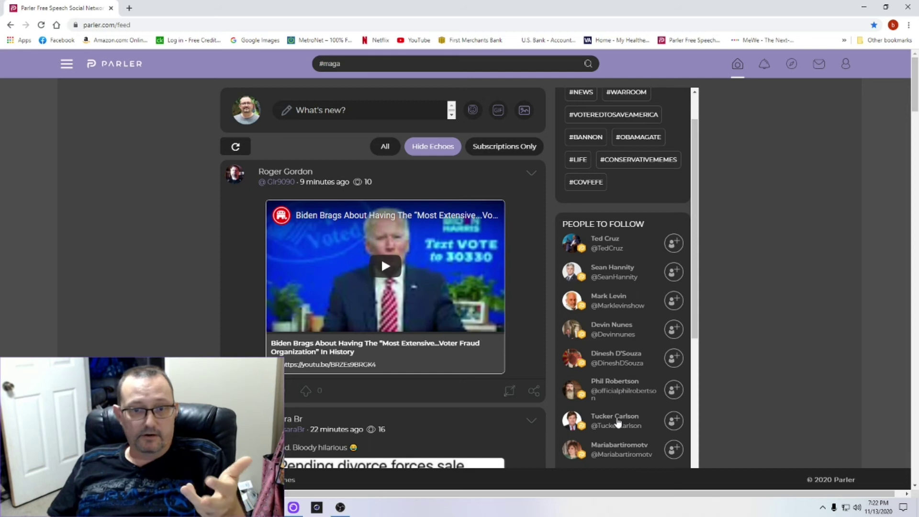
# - Examine the rest of the suggested people to follow and the badges on their profile pictures
pyautogui.scroll(-2, 618, 421)
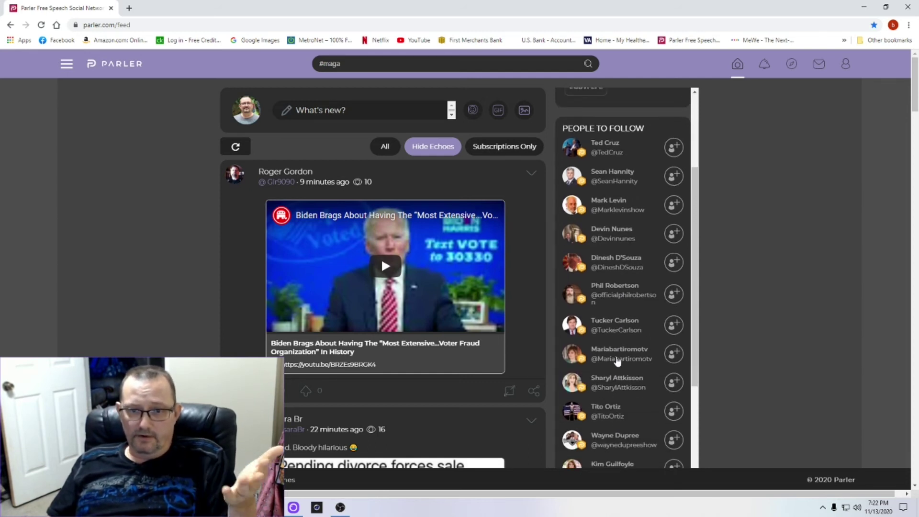
pyautogui.scroll(-1, 617, 361)
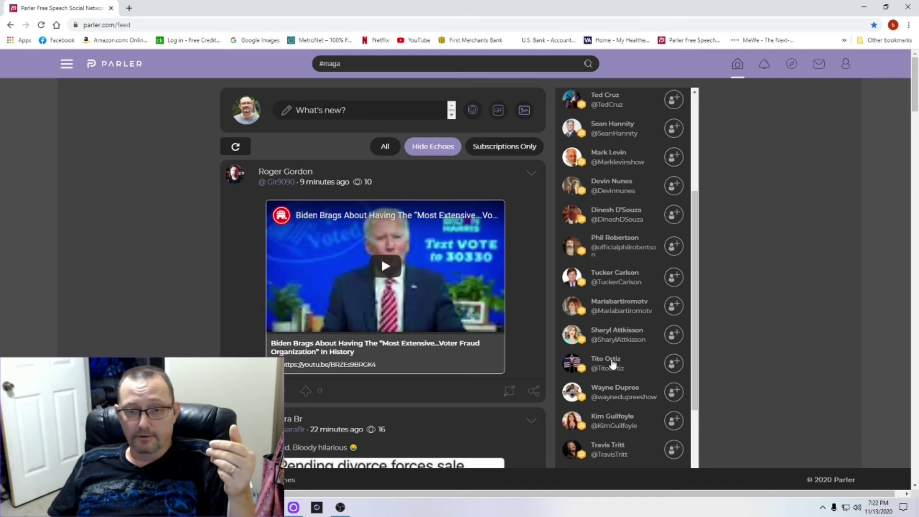
pyautogui.scroll(-2, 613, 365)
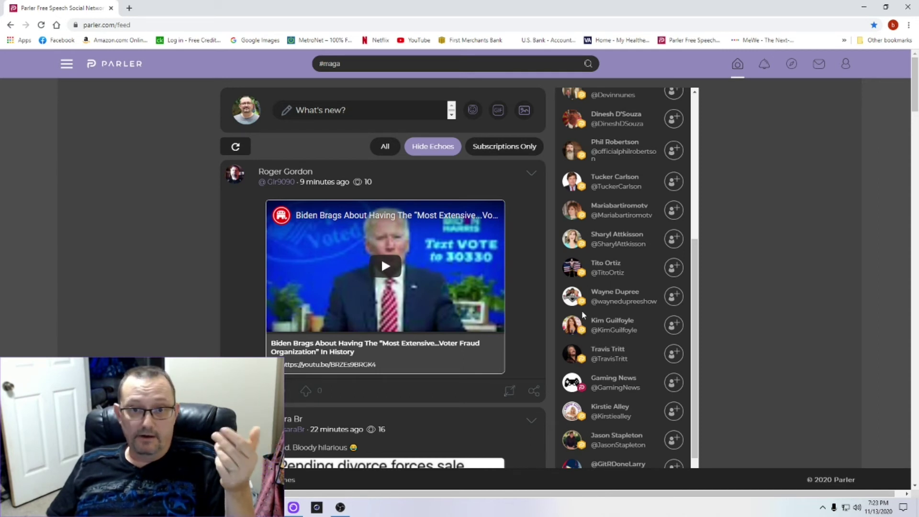
pyautogui.moveTo(582, 305)
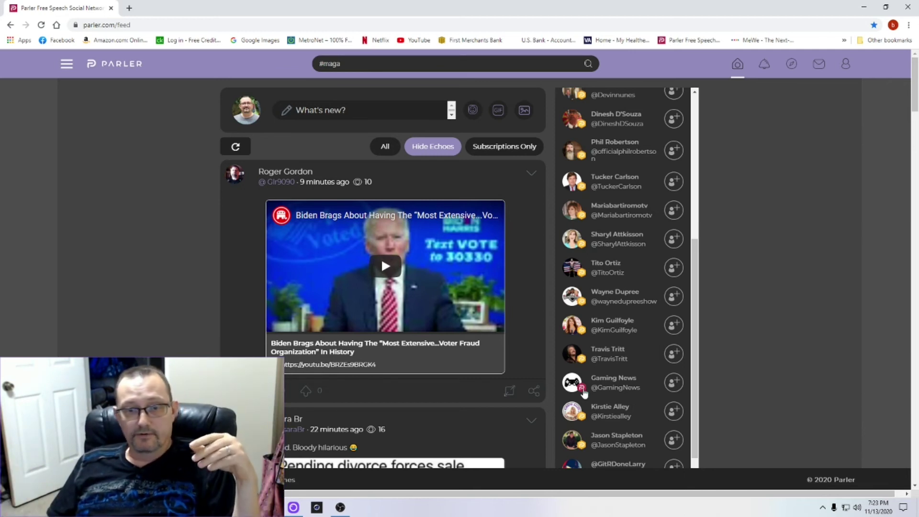
pyautogui.moveTo(583, 392)
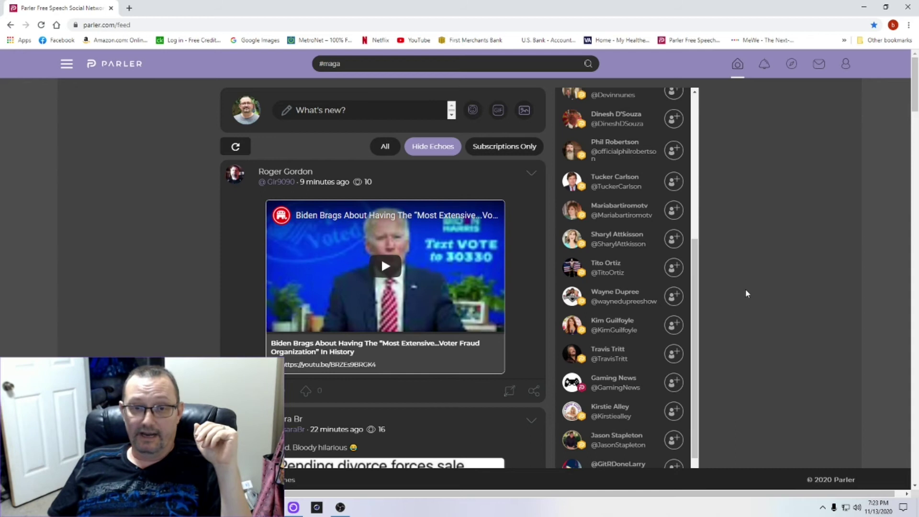
pyautogui.scroll(-5, 746, 293)
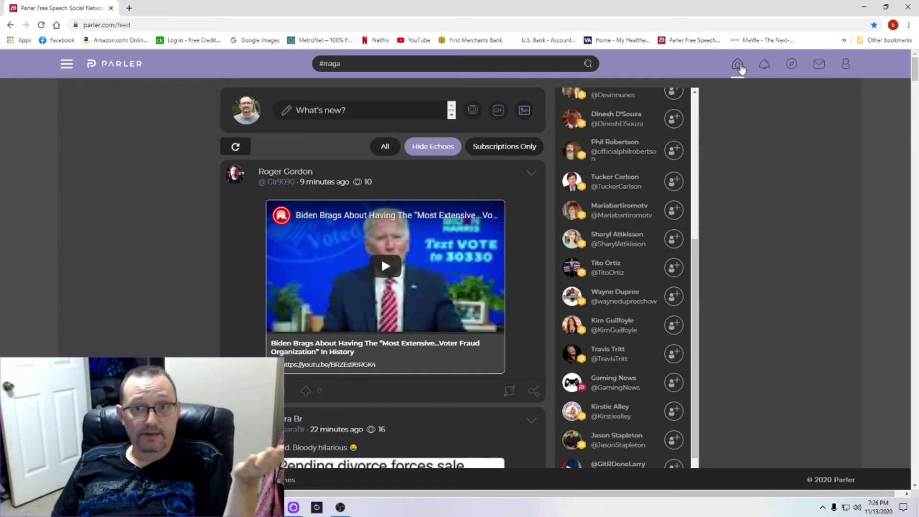
# - View the notifications page and browse the Parleys and Affiliates sections of the Discover page
pyautogui.click(765, 67)
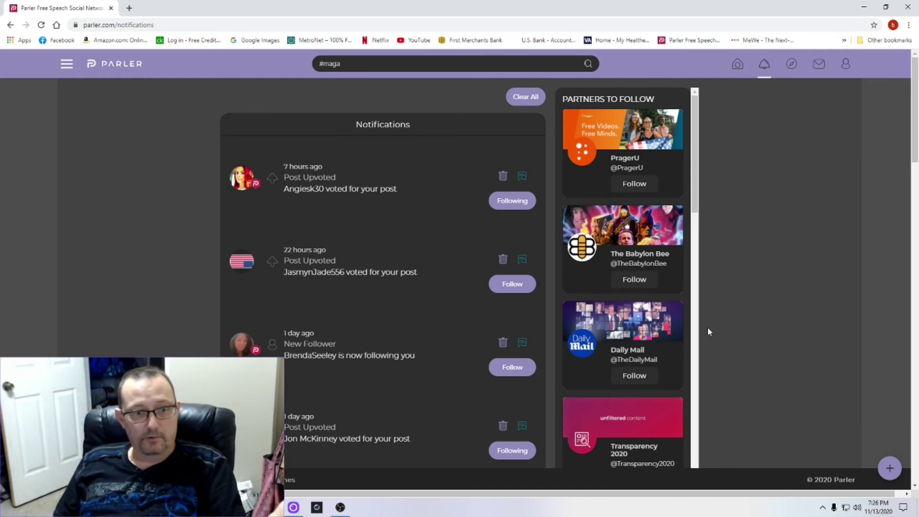
pyautogui.click(790, 68)
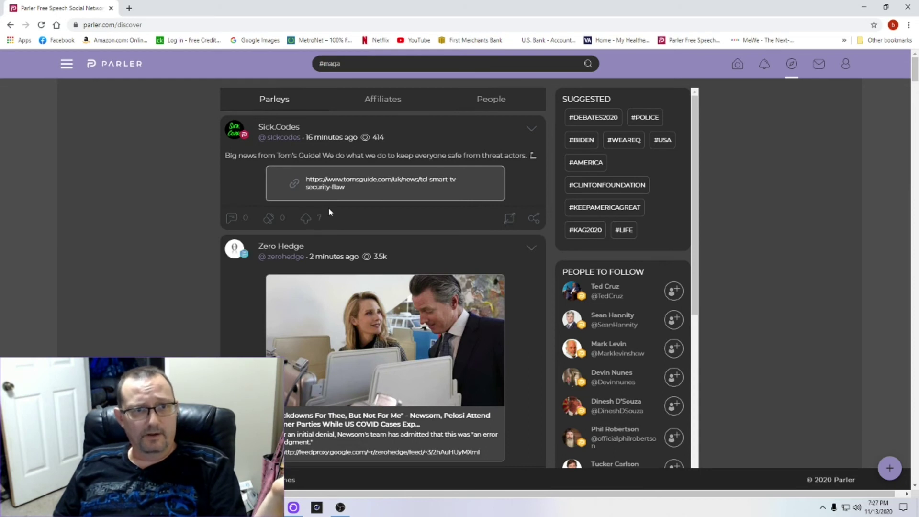
pyautogui.scroll(-8, 329, 211)
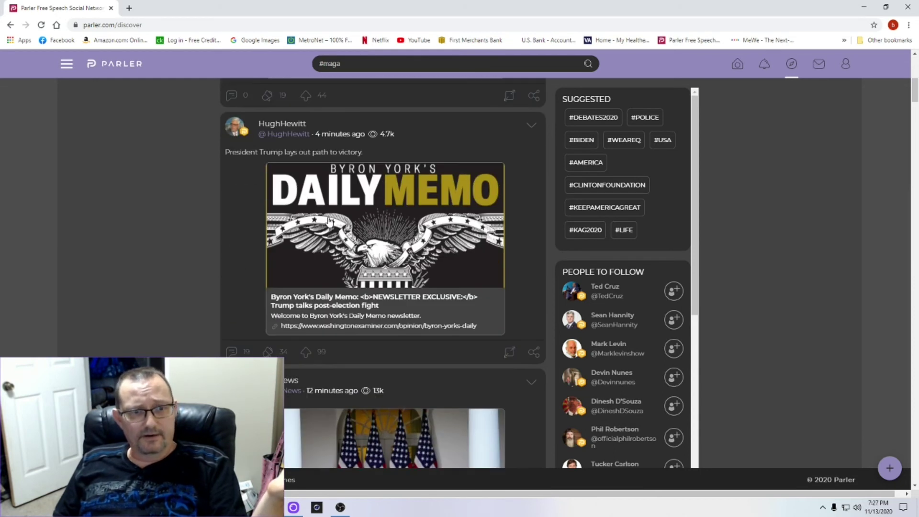
pyautogui.scroll(8, 329, 219)
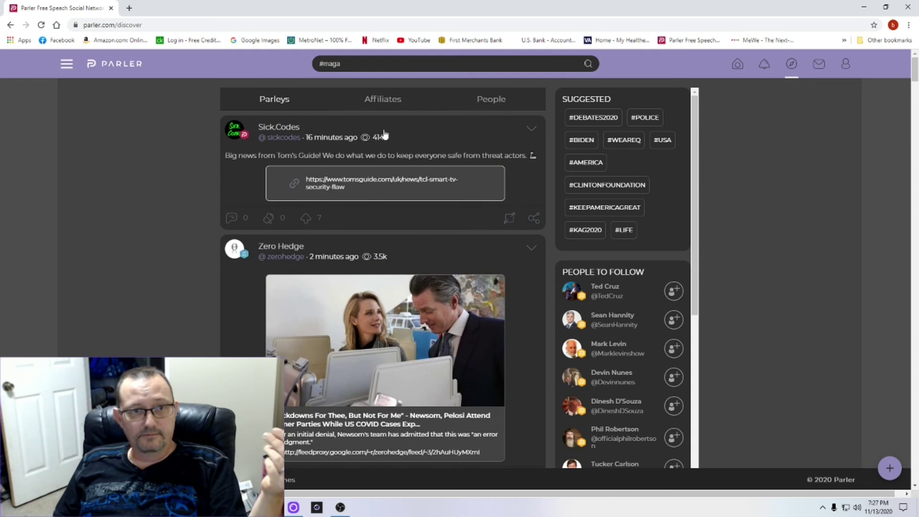
pyautogui.click(389, 107)
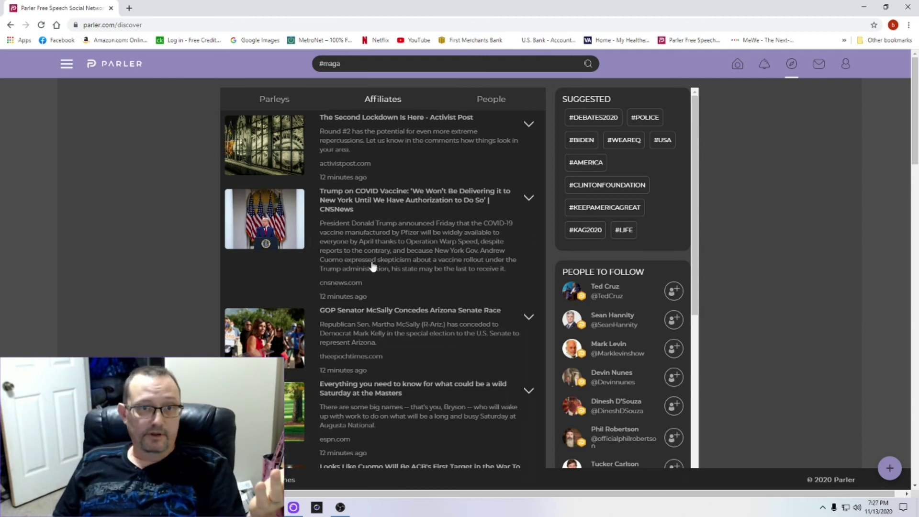
# - Follow Terrence K. Williams and David A. Clarke Jr. from the Discover page's list of people
pyautogui.click(481, 100)
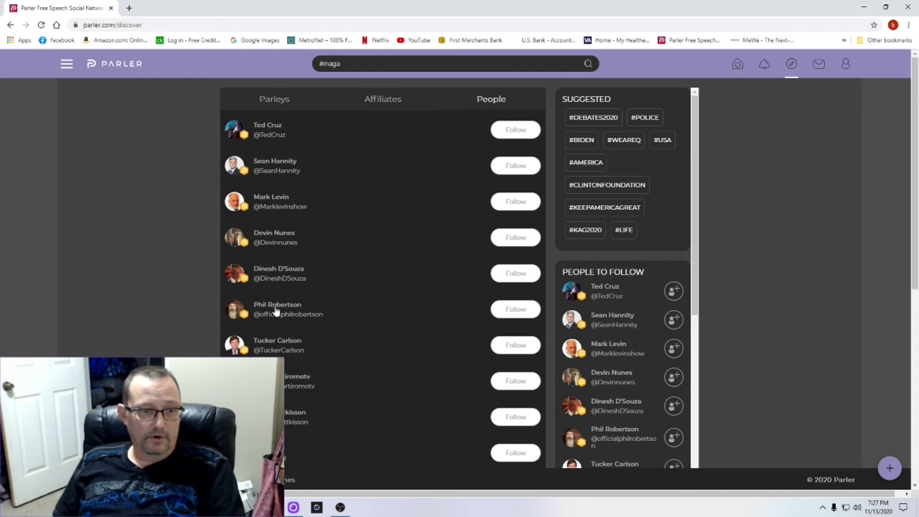
pyautogui.scroll(-4, 276, 311)
pyautogui.scroll(-2, 275, 310)
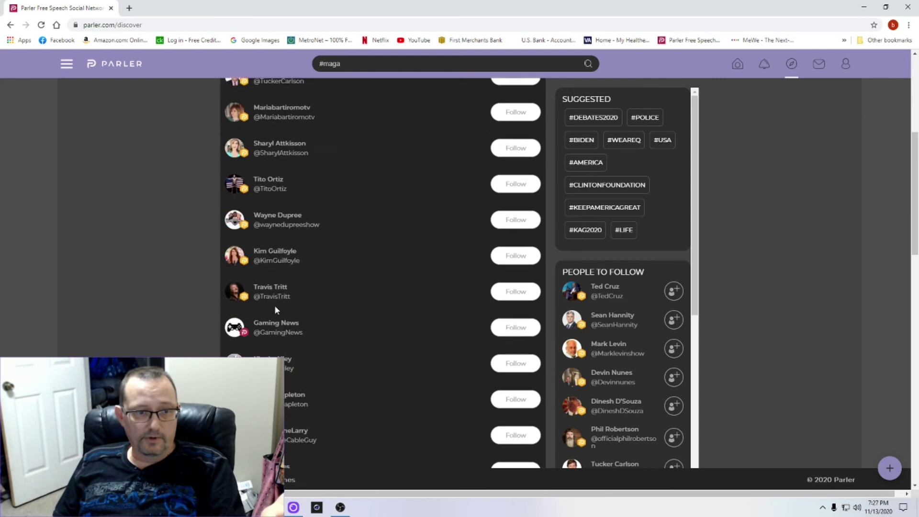
pyautogui.scroll(-3, 328, 324)
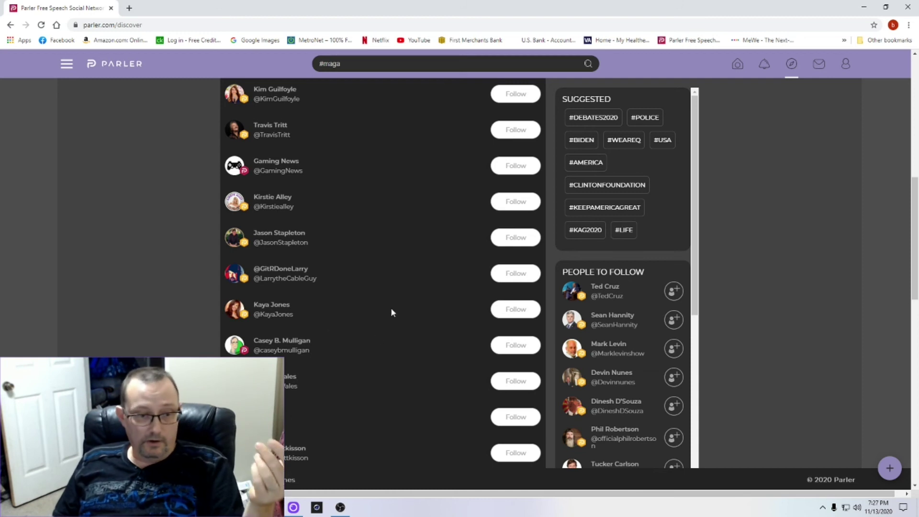
pyautogui.scroll(-3, 392, 304)
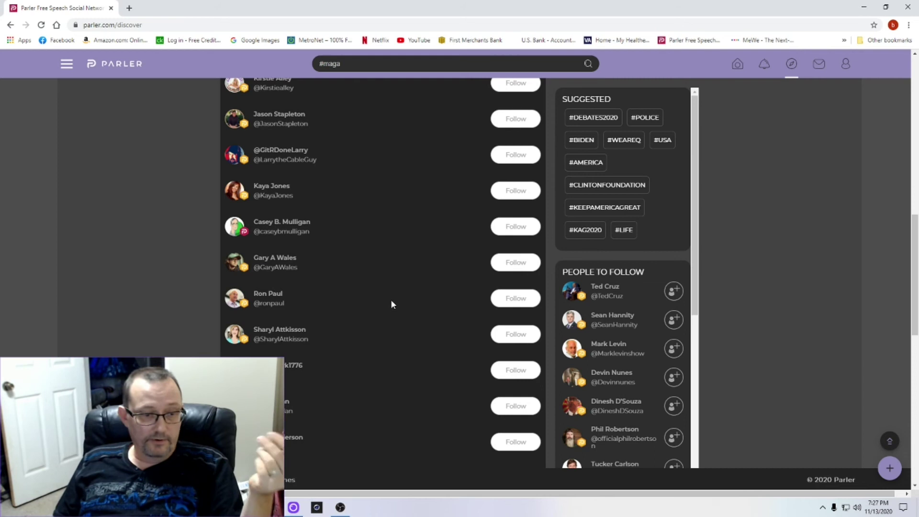
pyautogui.scroll(-3, 390, 299)
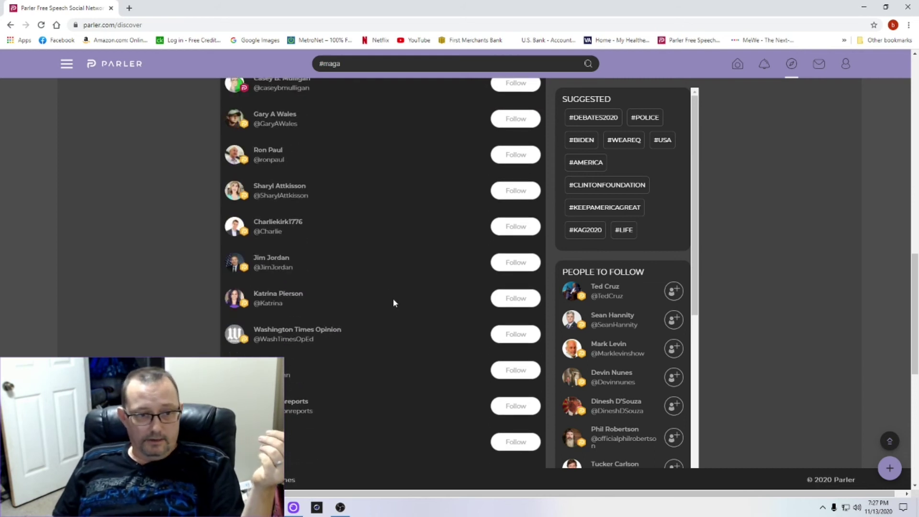
pyautogui.scroll(-3, 392, 298)
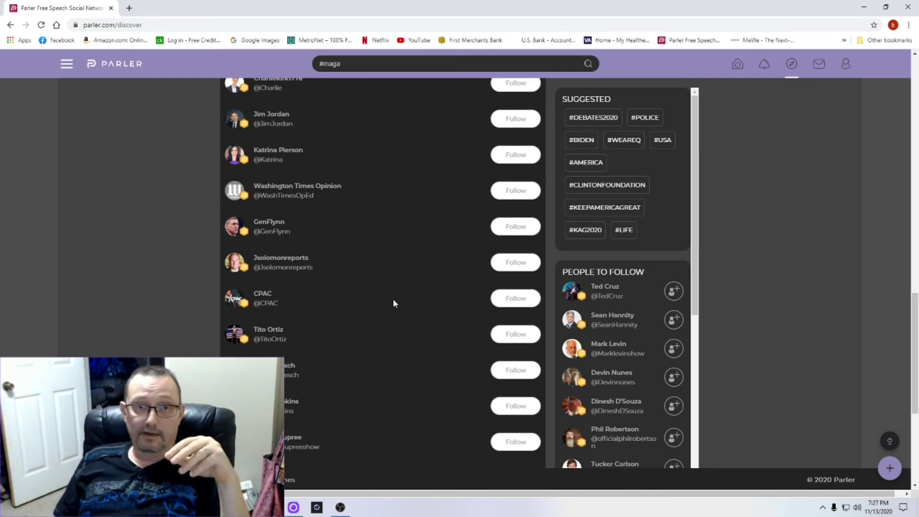
pyautogui.scroll(-3, 394, 302)
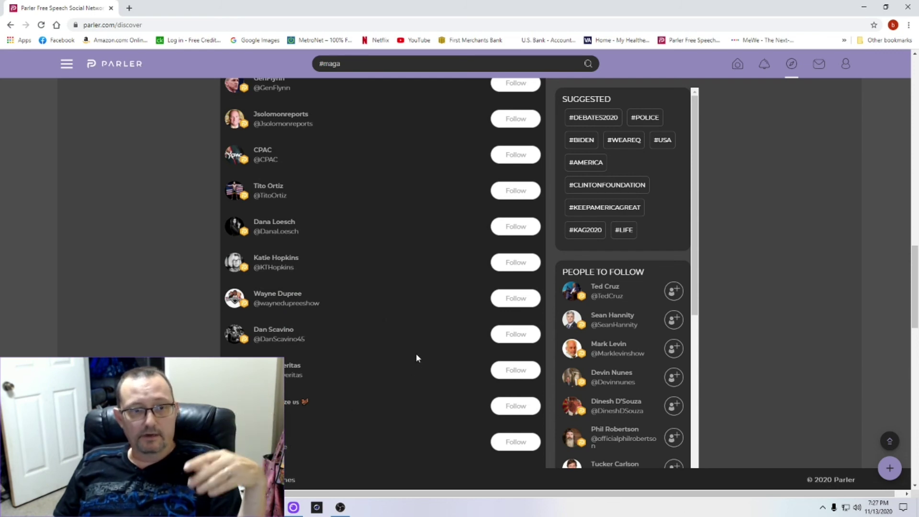
pyautogui.scroll(-5, 355, 362)
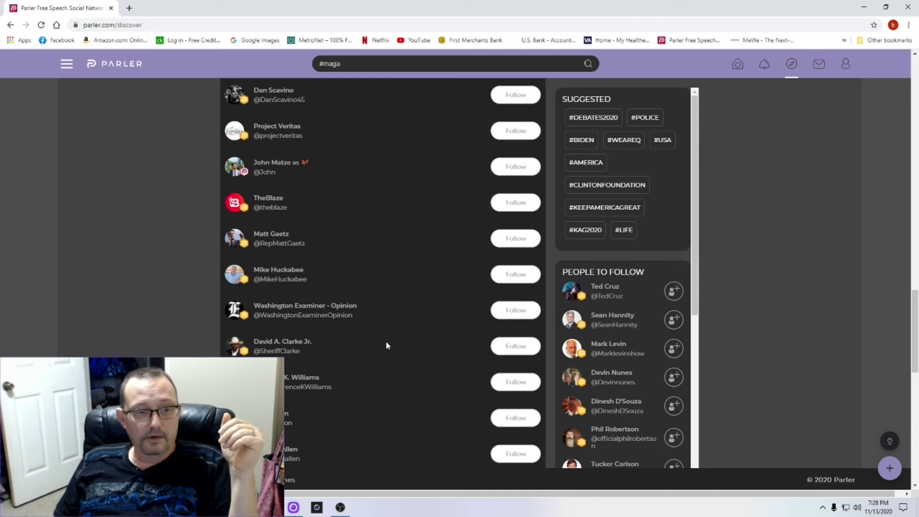
pyautogui.scroll(-1, 387, 341)
pyautogui.scroll(-2, 388, 345)
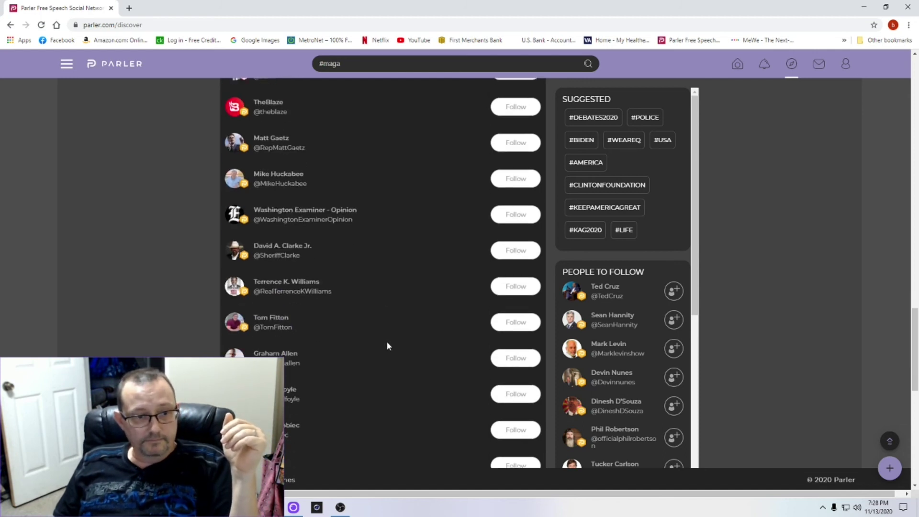
pyautogui.click(506, 287)
pyautogui.click(502, 252)
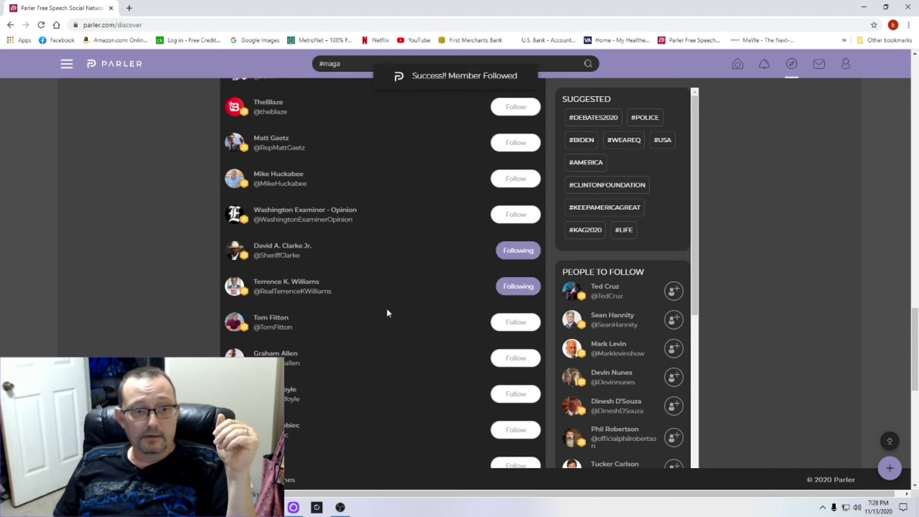
# - Look through the remaining people on the Discover page and open the direct messages page
pyautogui.scroll(-3, 388, 313)
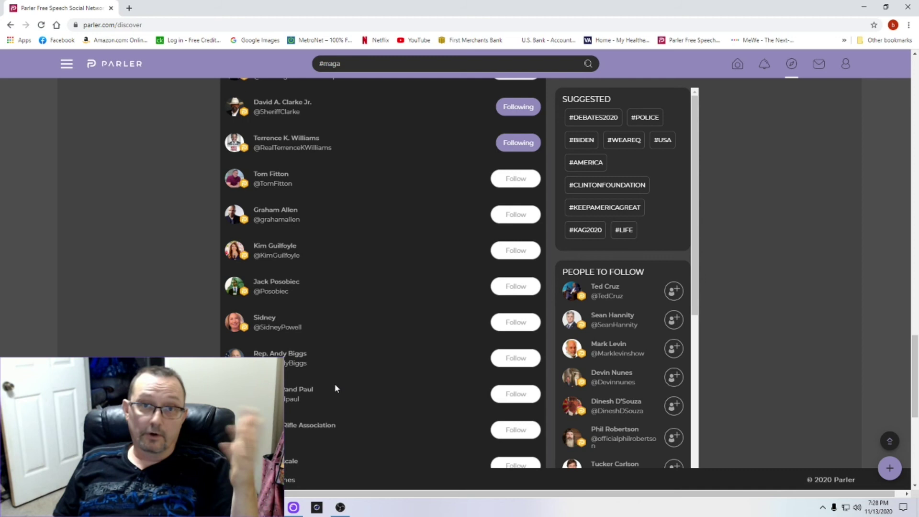
pyautogui.scroll(-3, 337, 360)
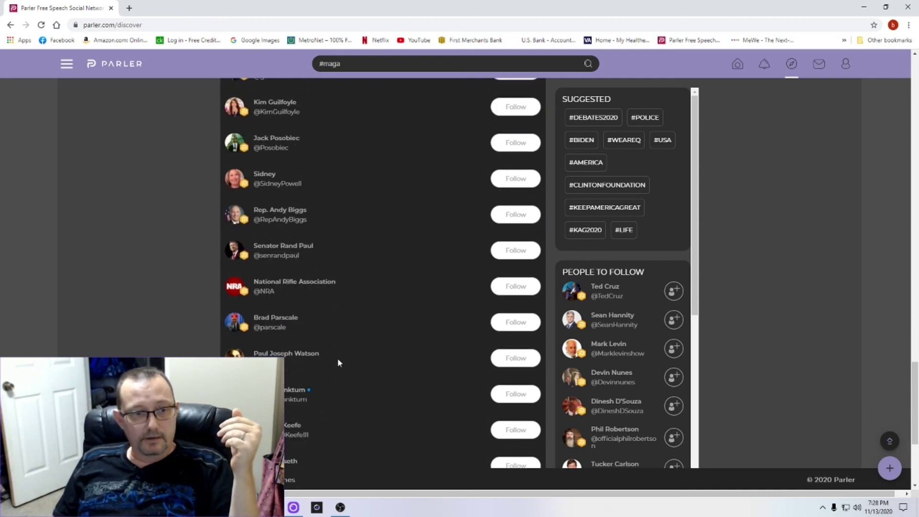
pyautogui.scroll(-15, 338, 346)
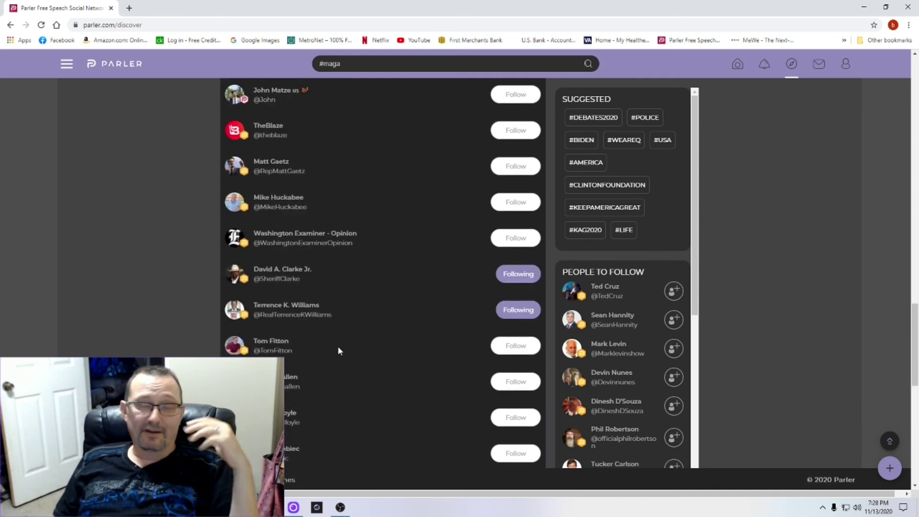
pyautogui.scroll(15, 338, 350)
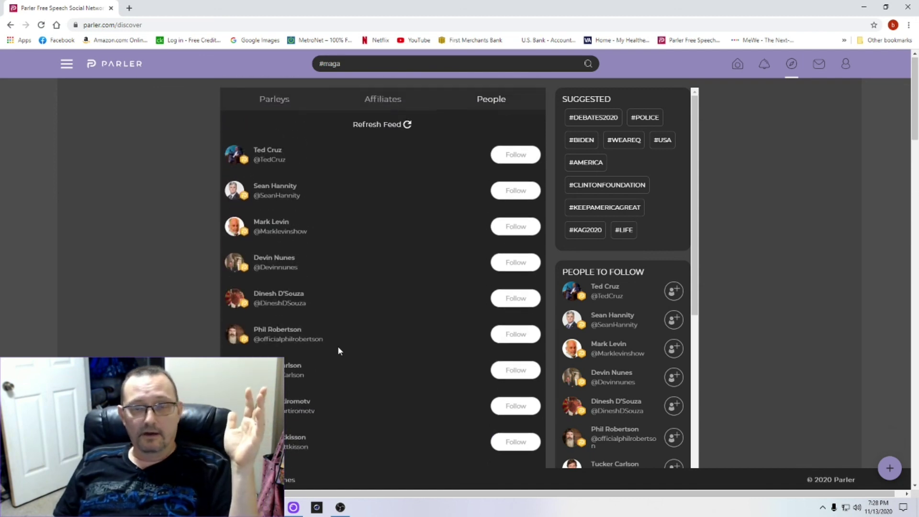
pyautogui.click(274, 105)
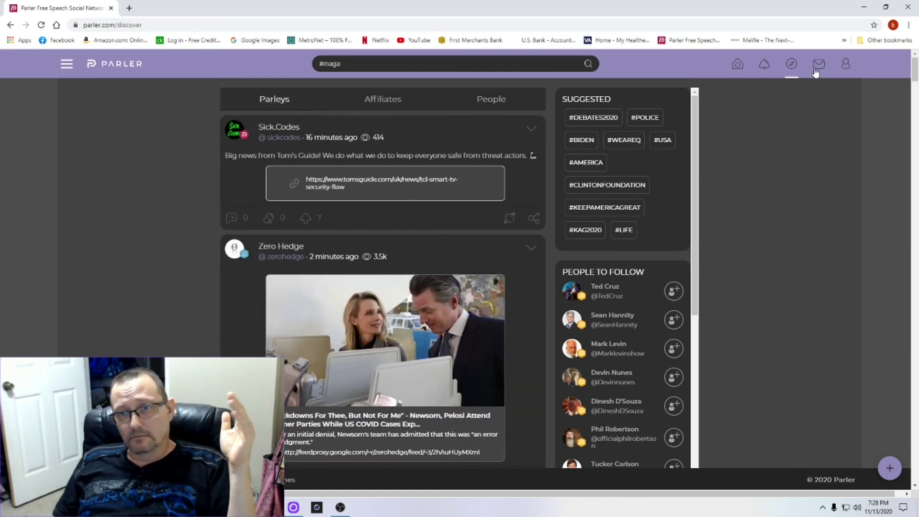
pyautogui.click(816, 69)
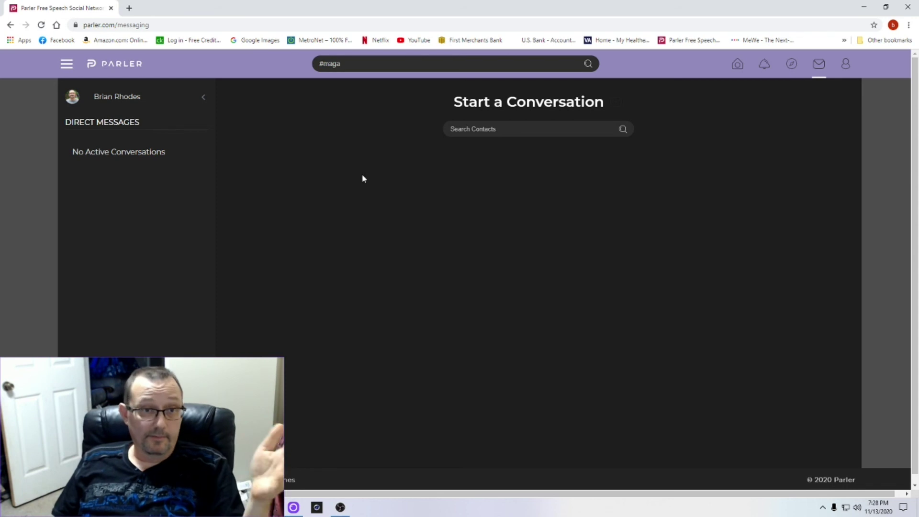
# - Edit the profile to remove the hashtags #Maga and #trump from its description, and save the change
pyautogui.click(846, 63)
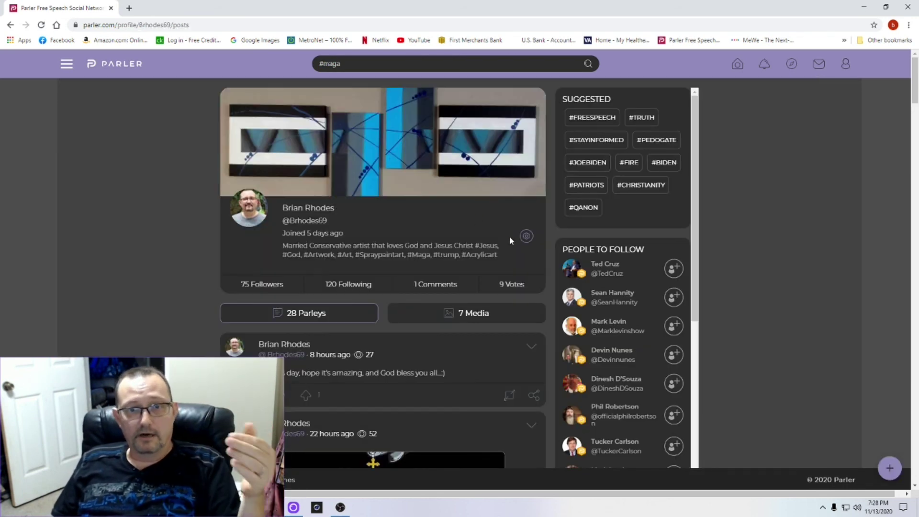
pyautogui.click(525, 237)
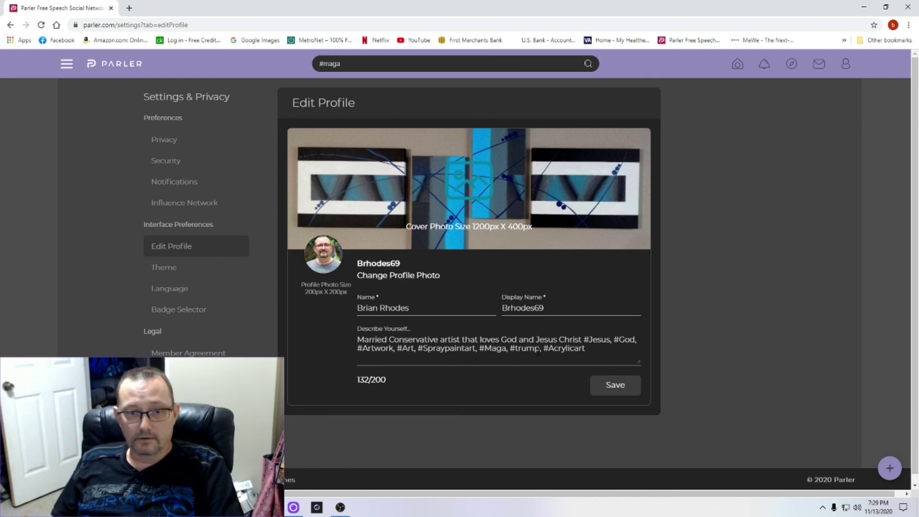
pyautogui.click(538, 350)
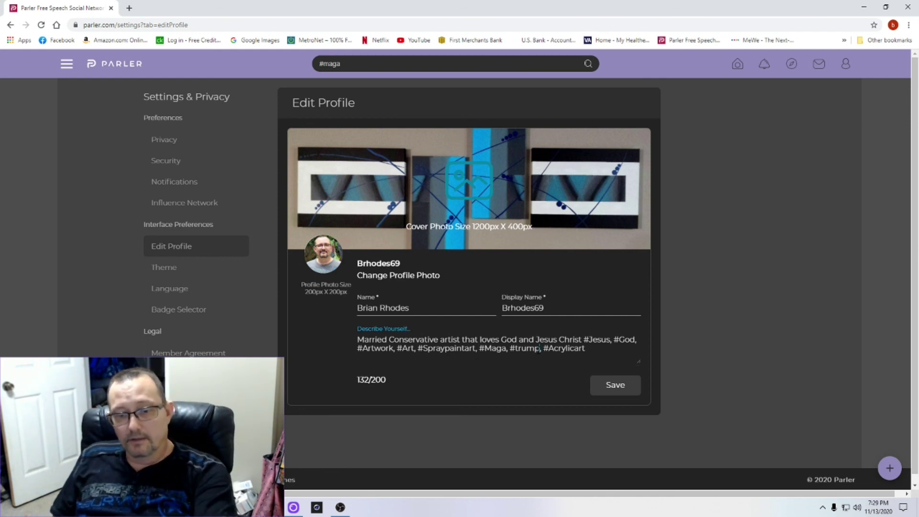
pyautogui.press('BackSpace')
pyautogui.press('BackSpace')
pyautogui.press('BackSpace')
pyautogui.press('BackSpace')
pyautogui.press('BackSpace')
pyautogui.press('BackSpace')
pyautogui.press('BackSpace')
pyautogui.press('BackSpace')
pyautogui.press('BackSpace')
pyautogui.press('BackSpace')
pyautogui.press('BackSpace')
pyautogui.press('BackSpace')
pyautogui.press('BackSpace')
pyautogui.press('BackSpace')
pyautogui.press('BackSpace')
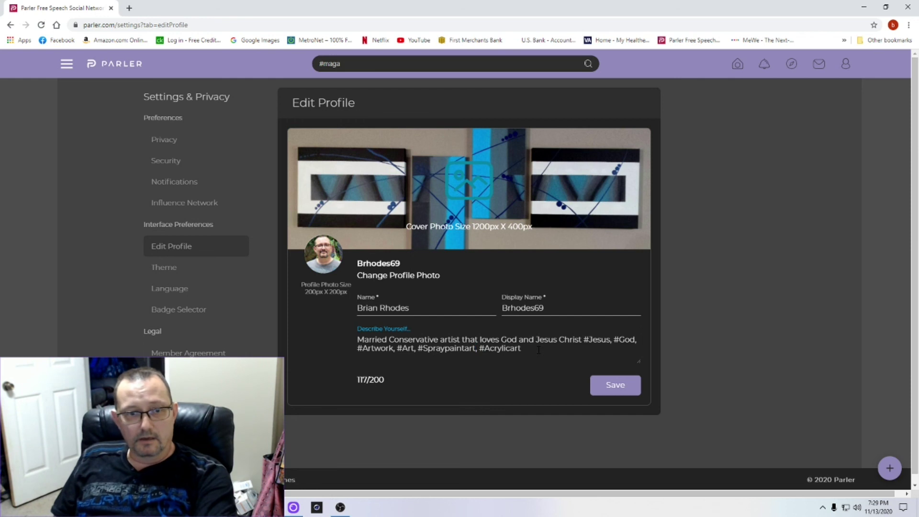
pyautogui.click(617, 386)
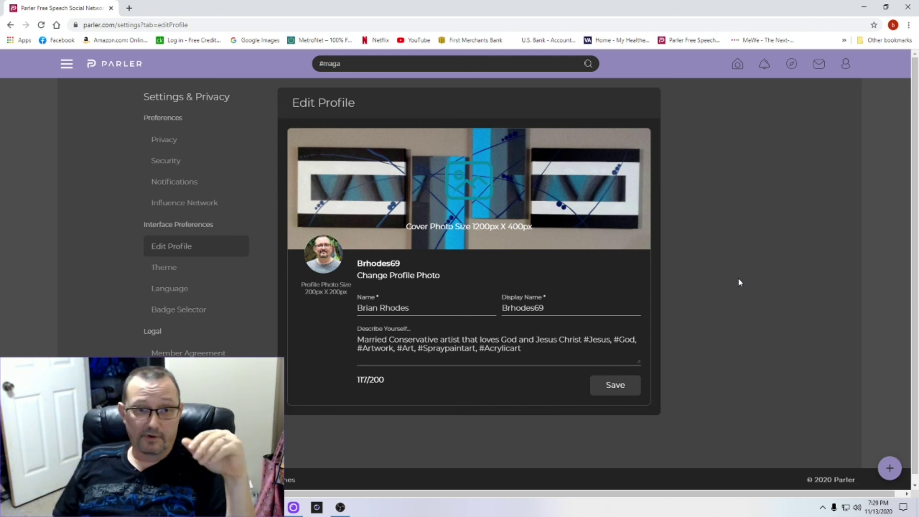
# - Return to the home feed and look through its latest posts and echoes
pyautogui.click(737, 63)
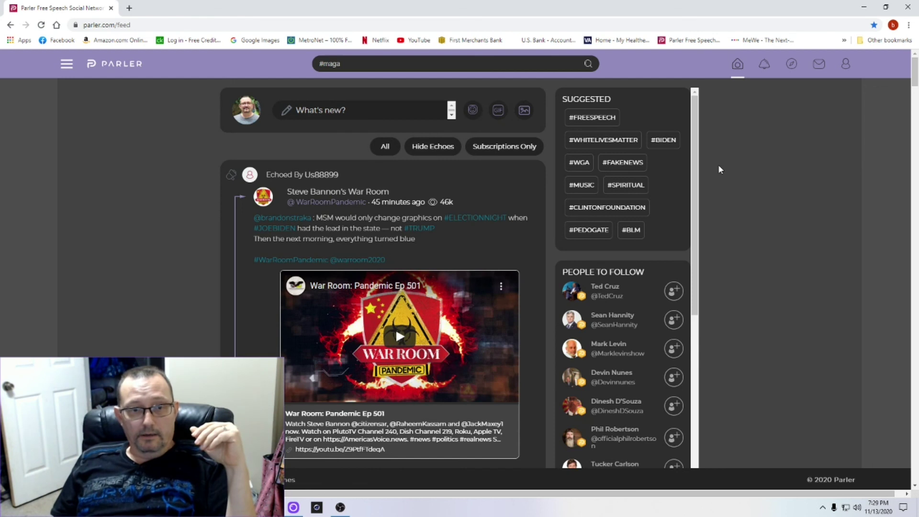
pyautogui.scroll(-10, 528, 234)
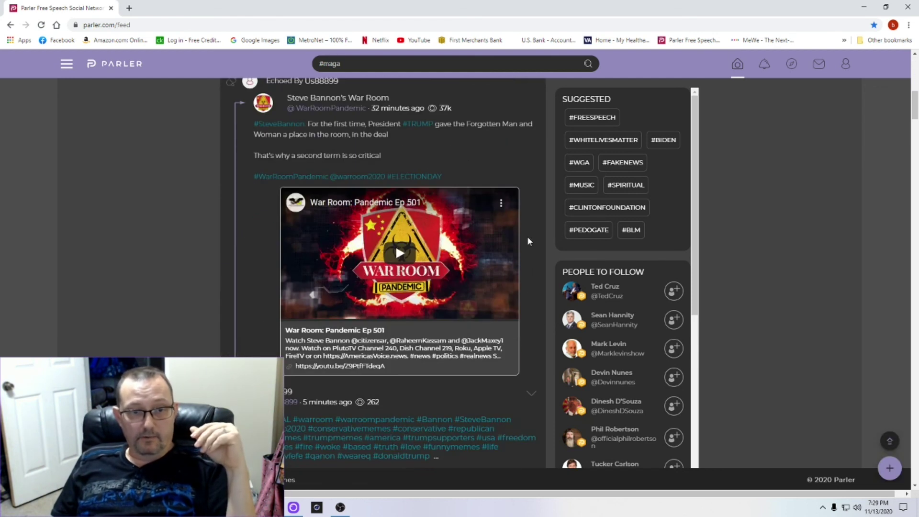
pyautogui.scroll(-5, 527, 237)
pyautogui.scroll(-4, 527, 235)
pyautogui.scroll(2, 527, 233)
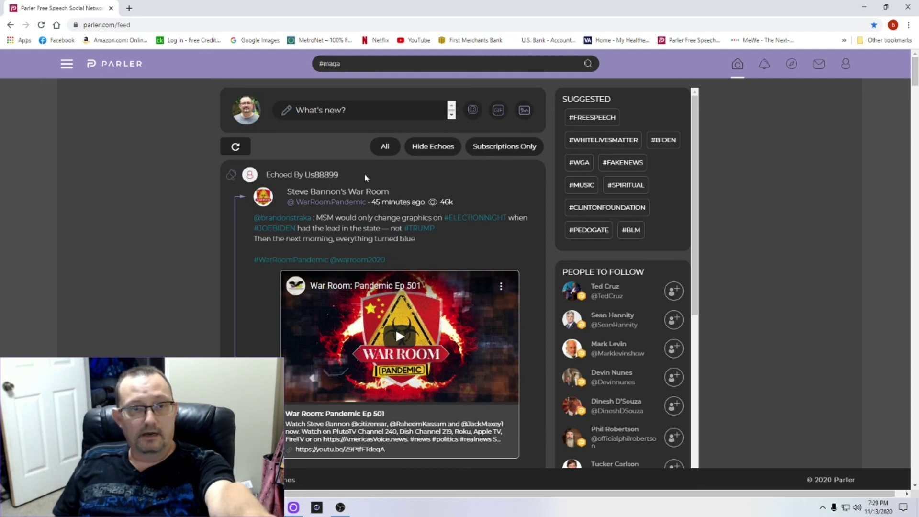
# - Examine the repeated War Room echoes and their hashtags further down the home feed, and return to the feed's beginning
pyautogui.scroll(-7, 365, 178)
pyautogui.scroll(-2, 365, 179)
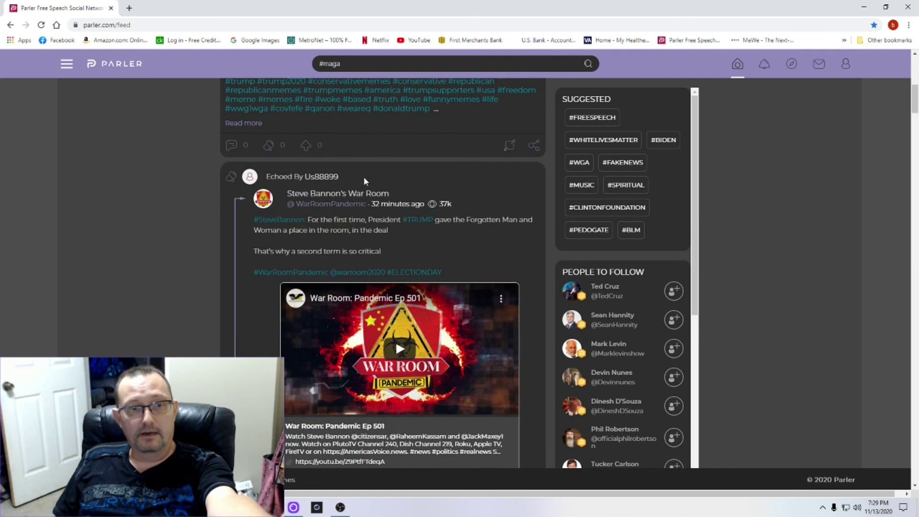
pyautogui.scroll(-3, 329, 193)
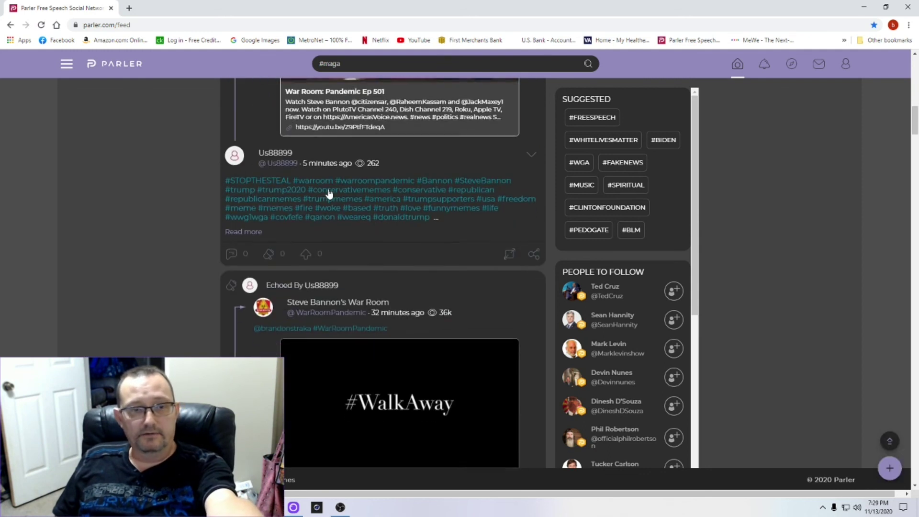
pyautogui.scroll(-1, 340, 280)
pyautogui.scroll(-6, 341, 280)
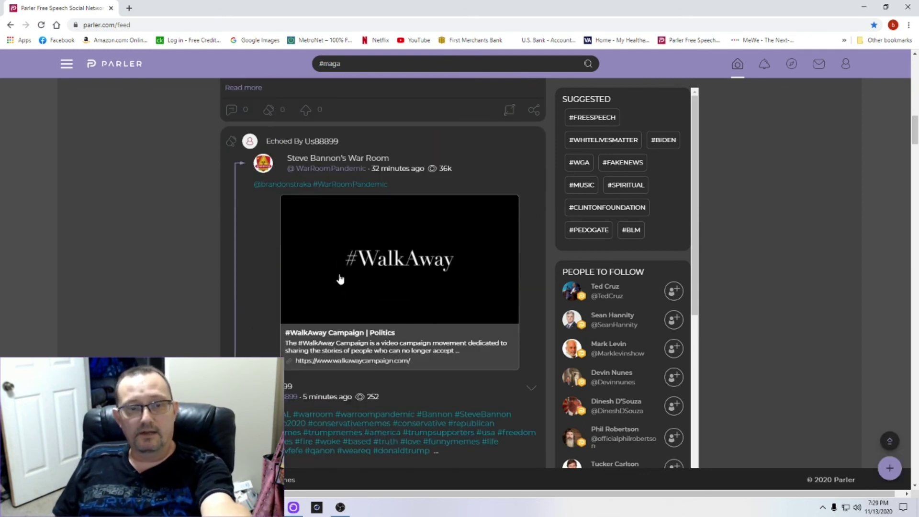
pyautogui.scroll(-5, 340, 280)
pyautogui.scroll(15, 337, 275)
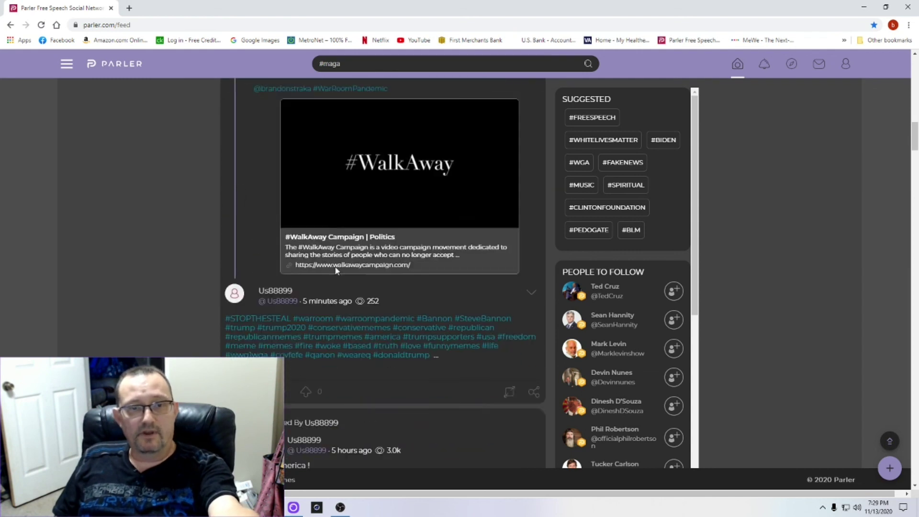
pyautogui.scroll(1, 335, 271)
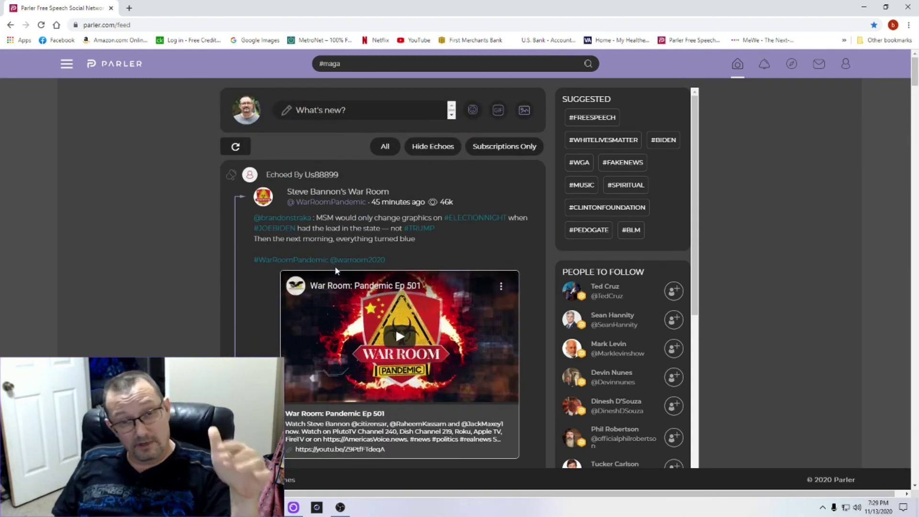
# - Filter the home feed with Hide Echoes and look through the original posts that remain
pyautogui.click(448, 149)
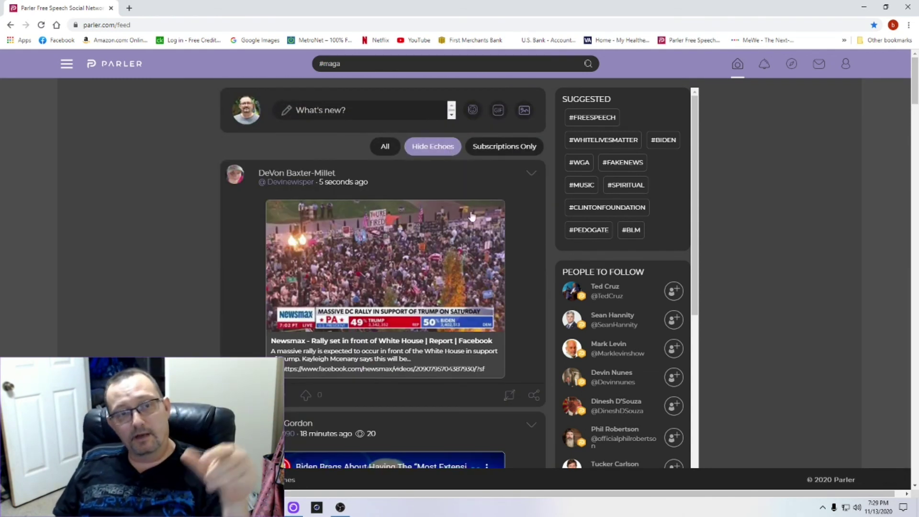
pyautogui.scroll(-6, 514, 225)
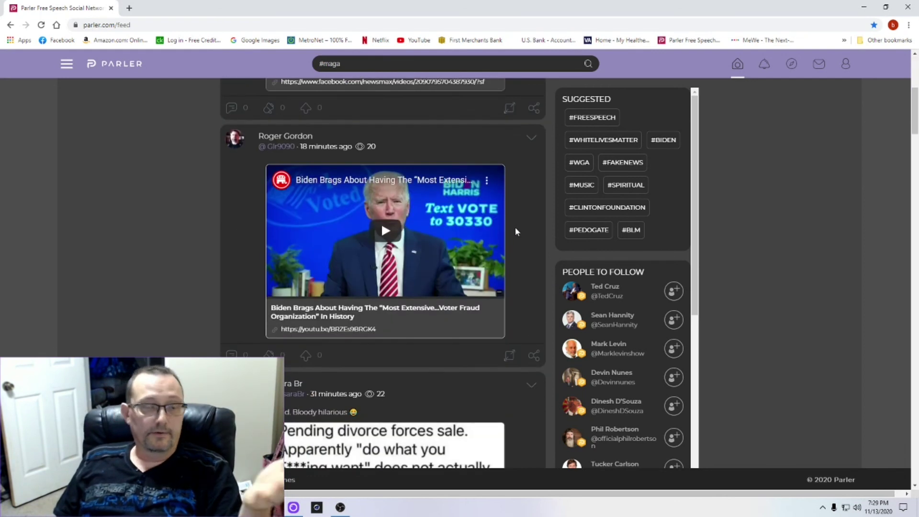
pyautogui.scroll(-5, 516, 232)
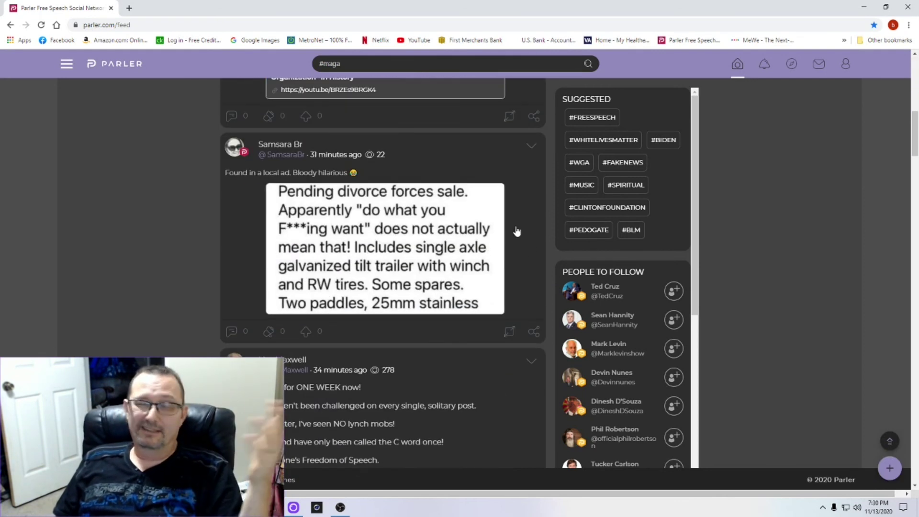
pyautogui.scroll(-5, 517, 230)
pyautogui.scroll(-5, 517, 231)
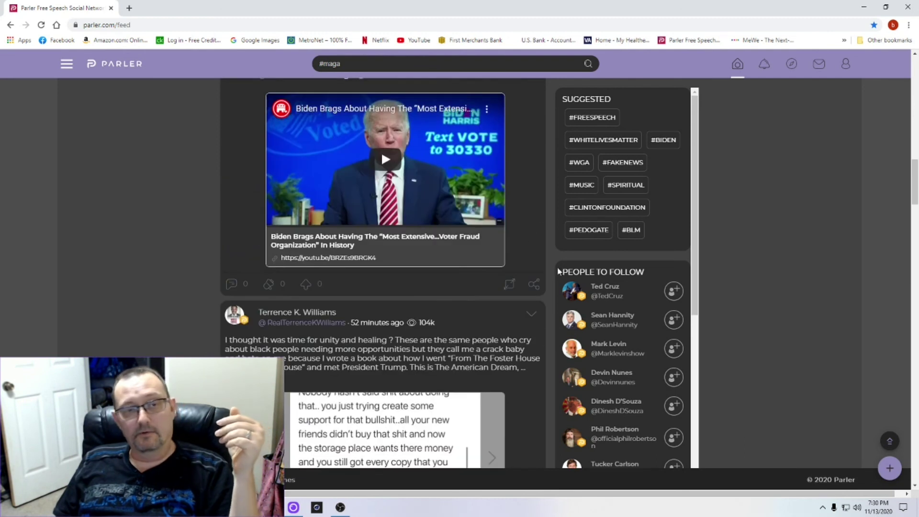
pyautogui.scroll(20, 737, 244)
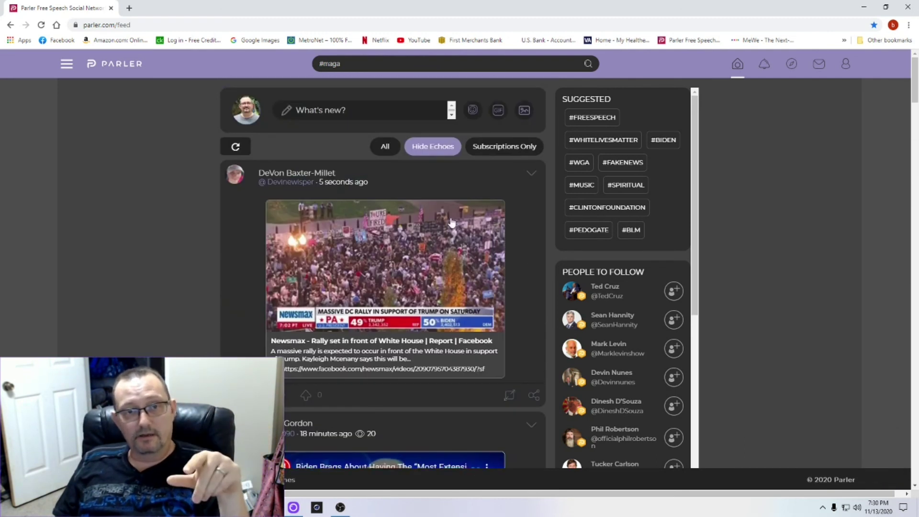
pyautogui.scroll(-1, 838, 225)
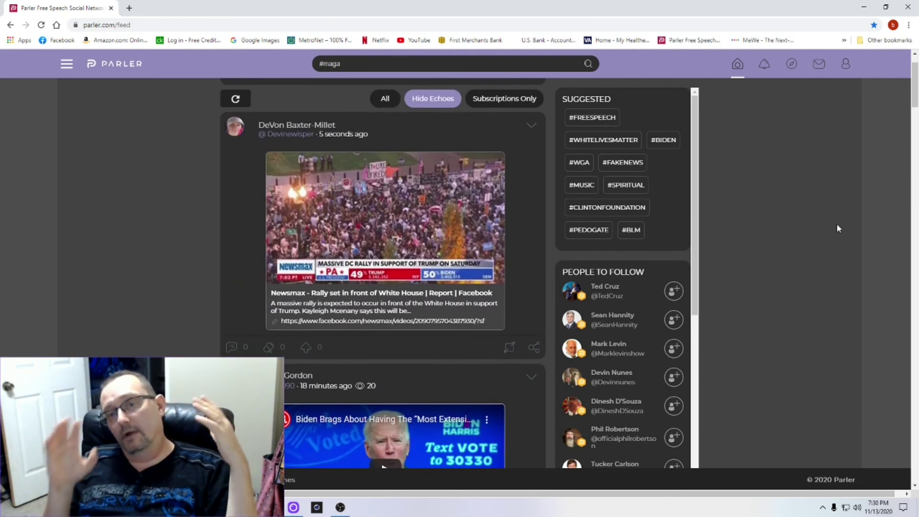